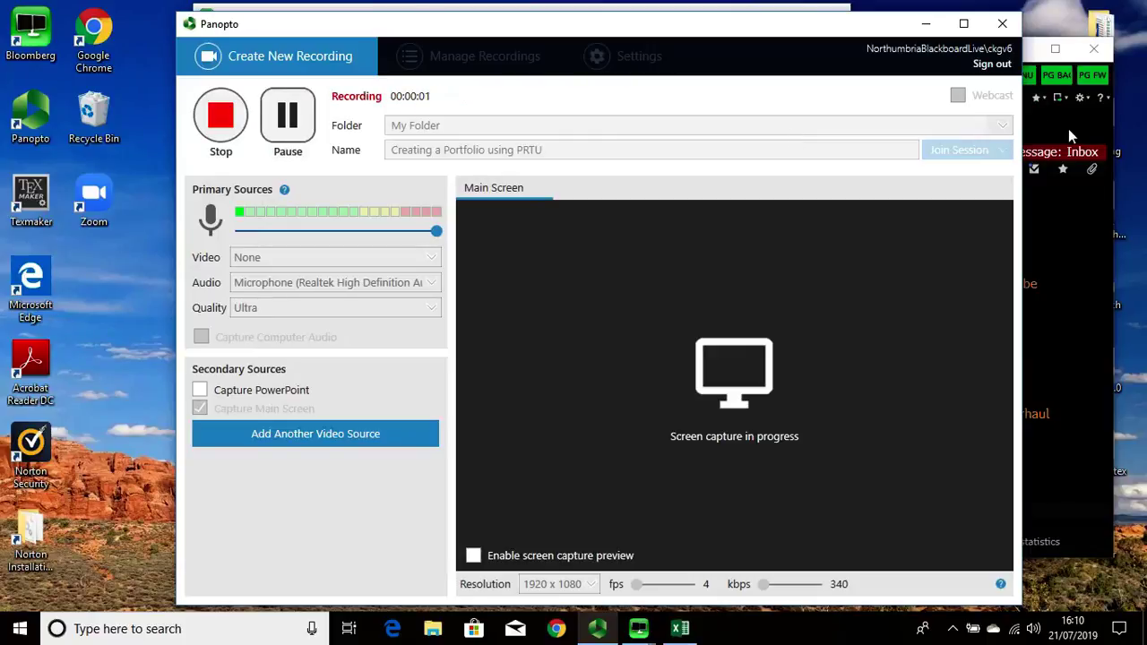
Maximize the Bloomberg terminal and launch PRTU Portfolio Administration
left_click(1068, 128)
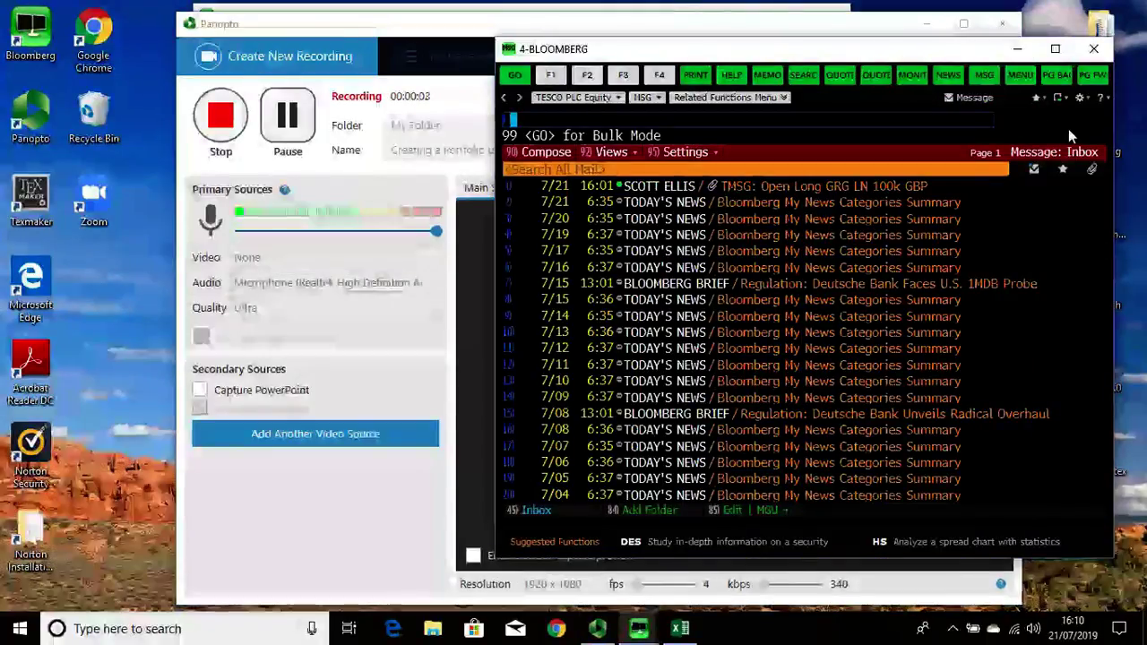
left_click(1056, 48)
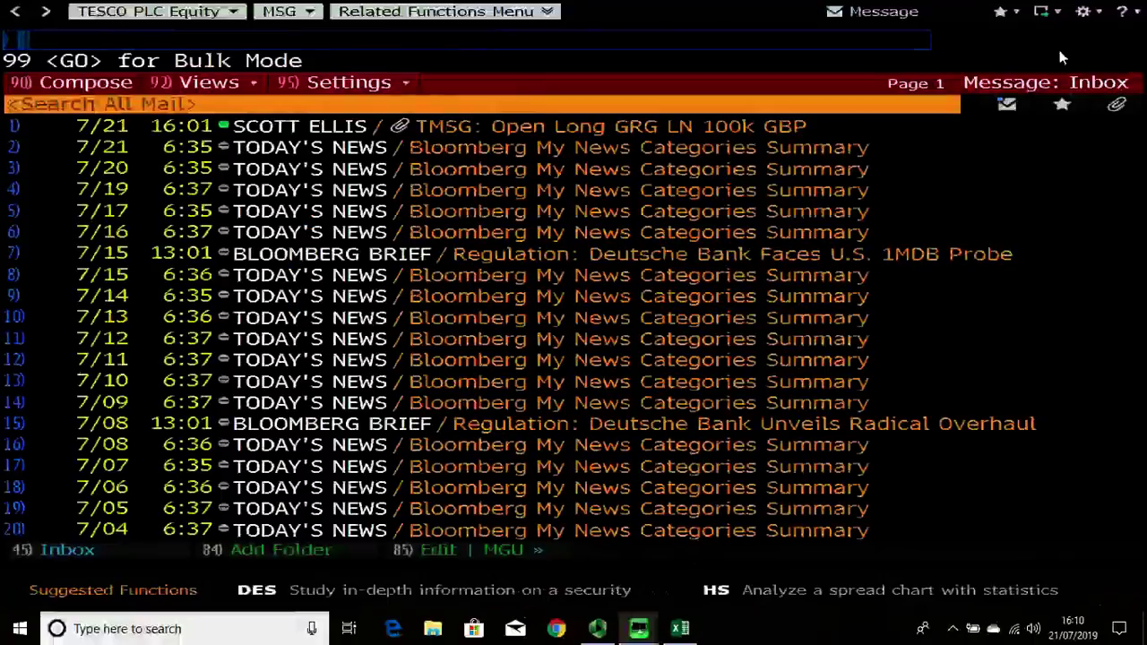
type("PRT")
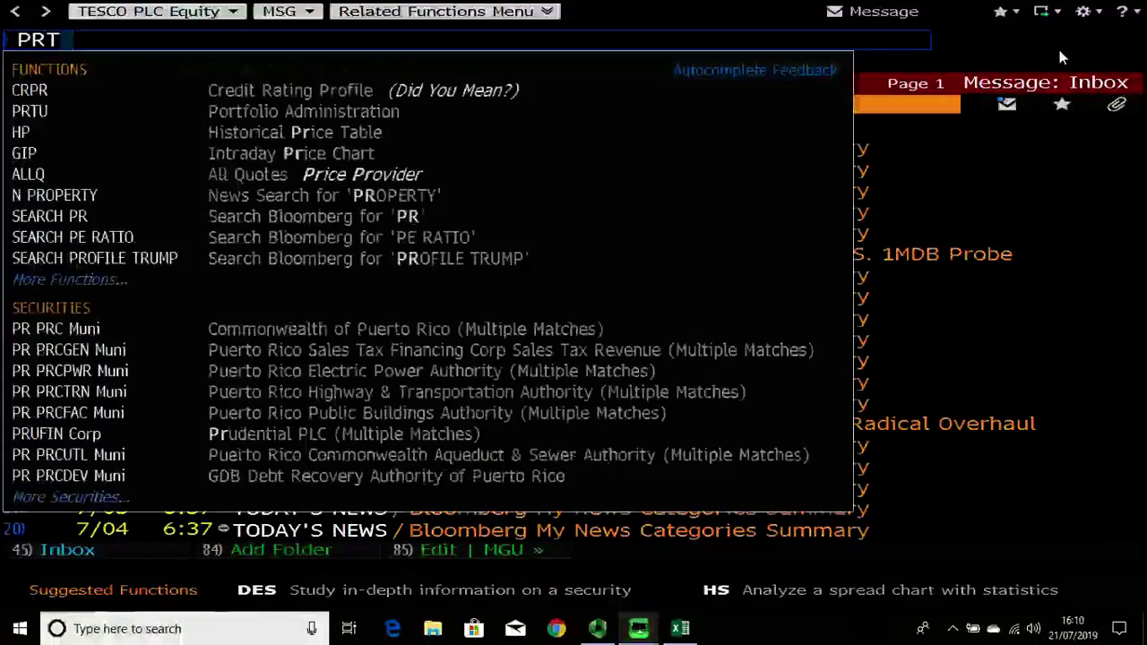
type("U")
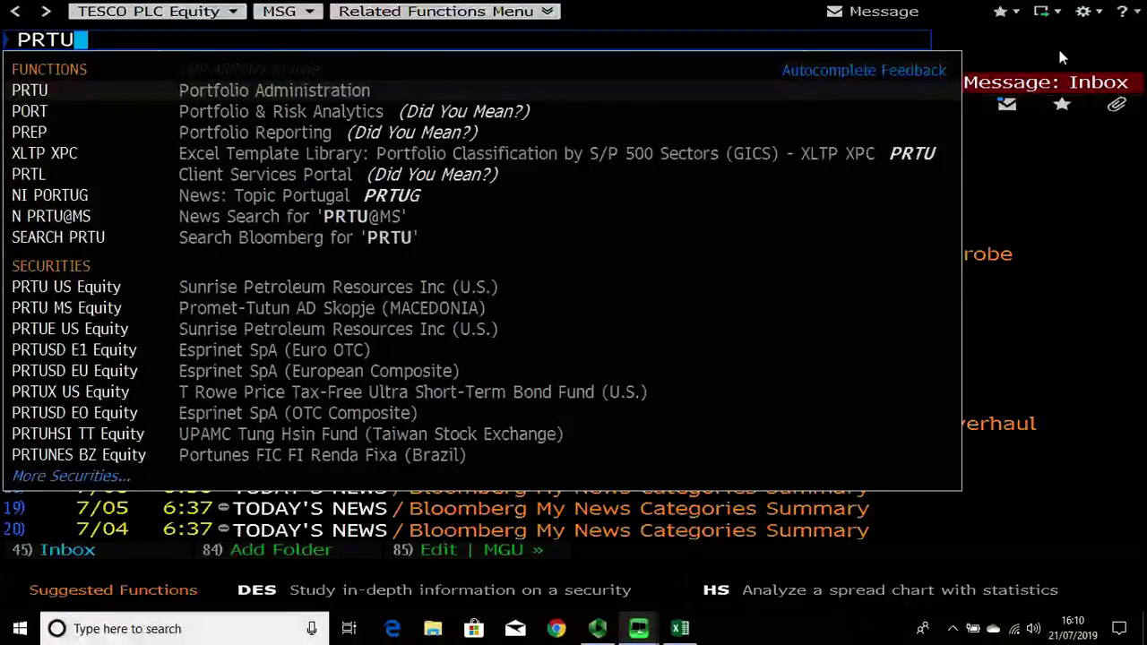
key("Return")
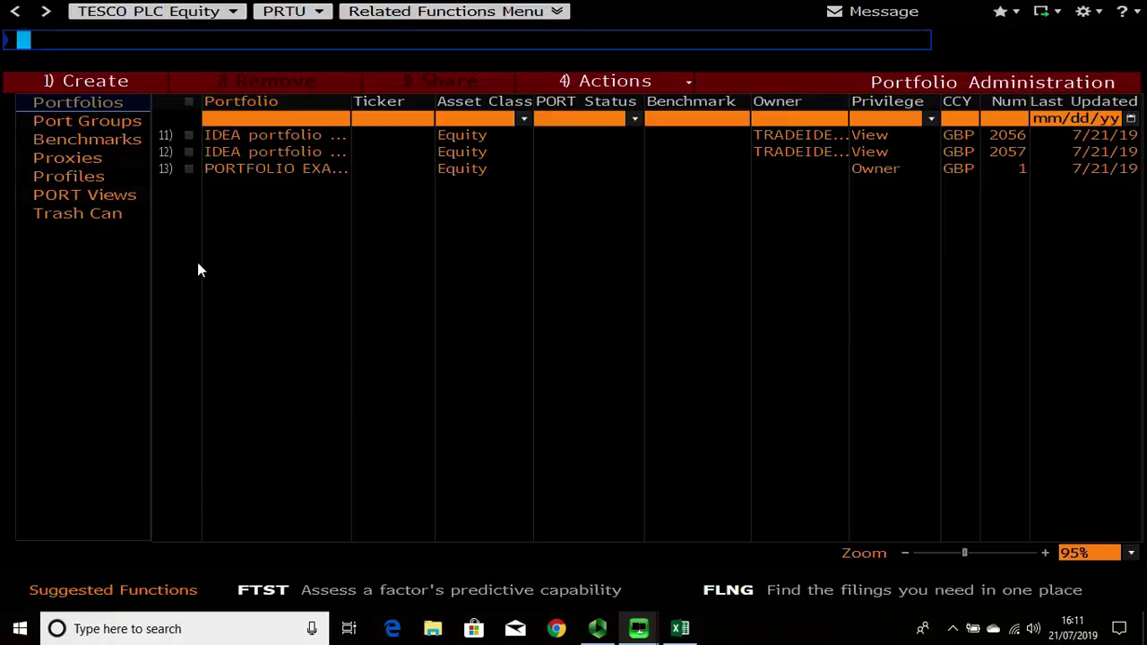
Start a new portfolio named PORTFOLIO, keeping Equity as its asset class
left_click(94, 82)
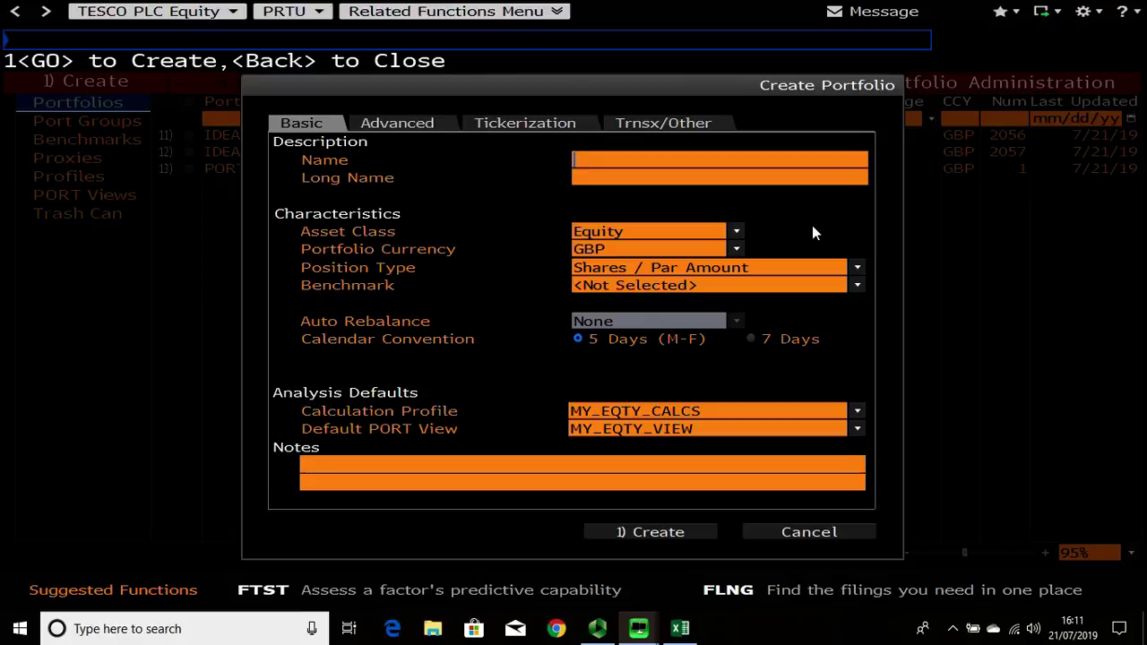
type("PORTFOLIO")
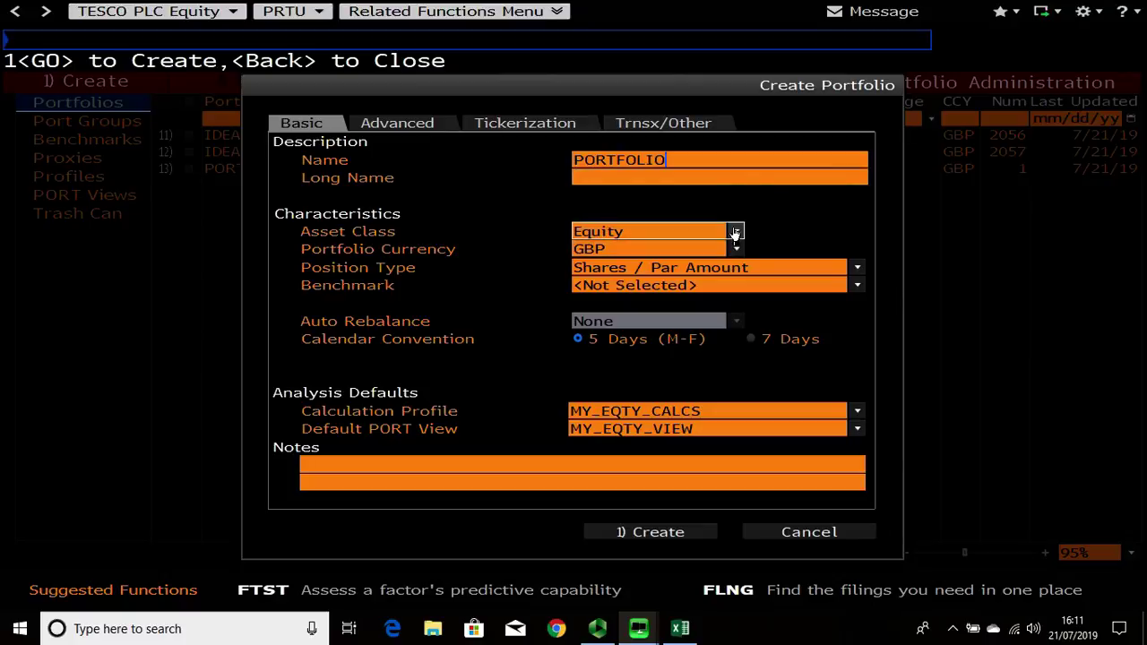
left_click(735, 232)
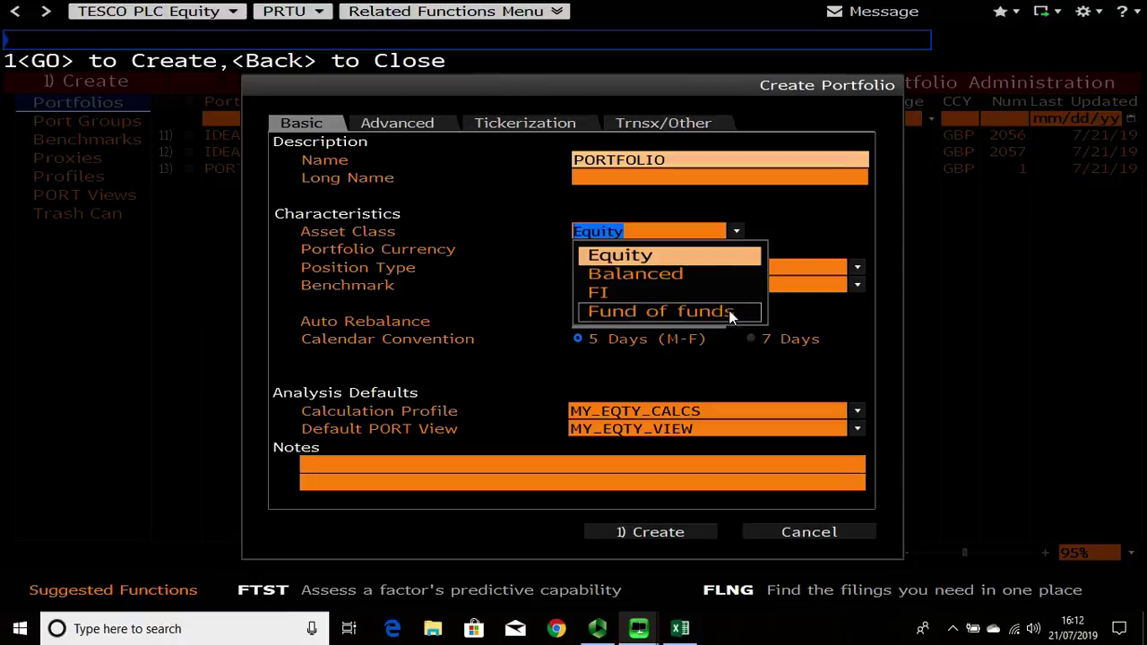
left_click(630, 257)
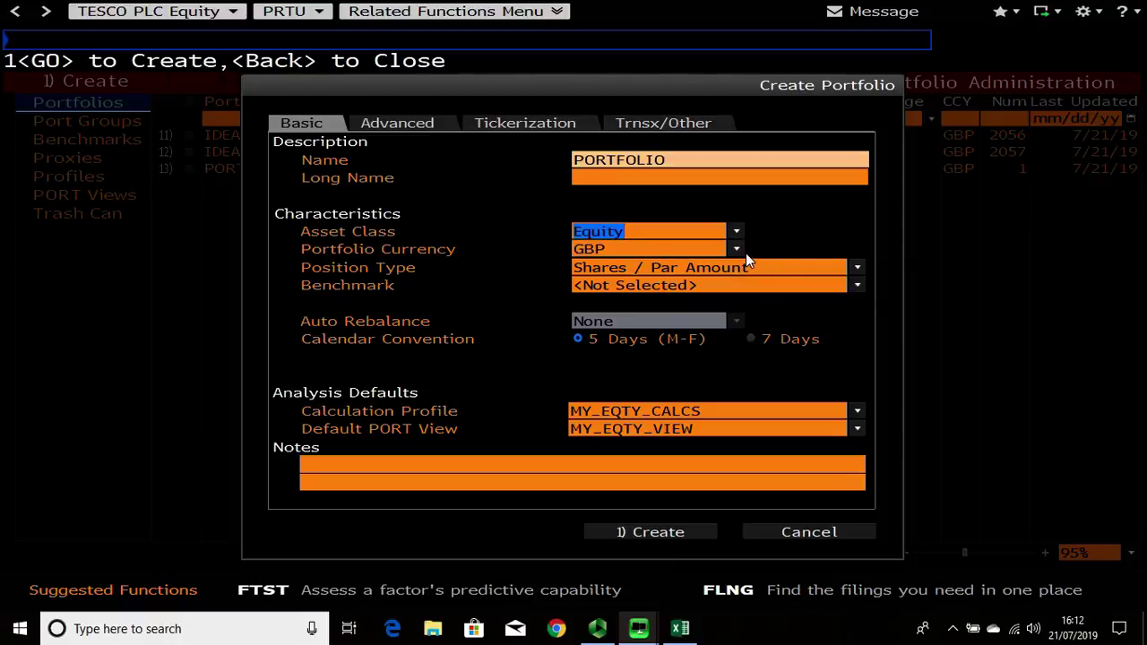
Keep Shares / Par Amount as position type and leave the benchmark Not Selected
left_click(855, 270)
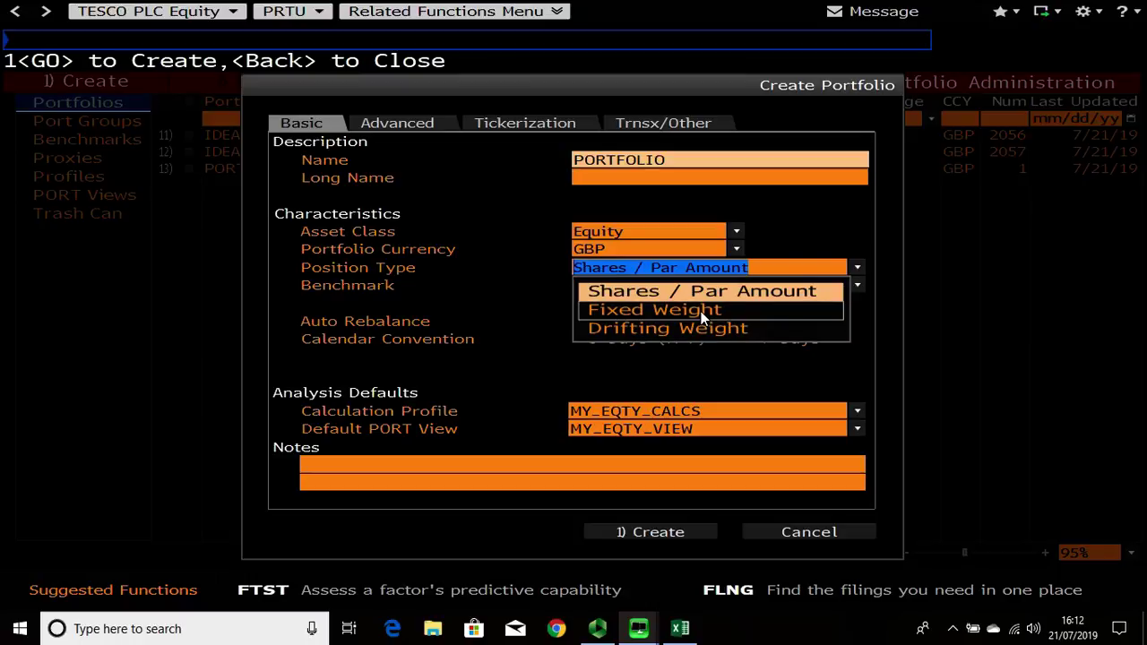
left_click(631, 293)
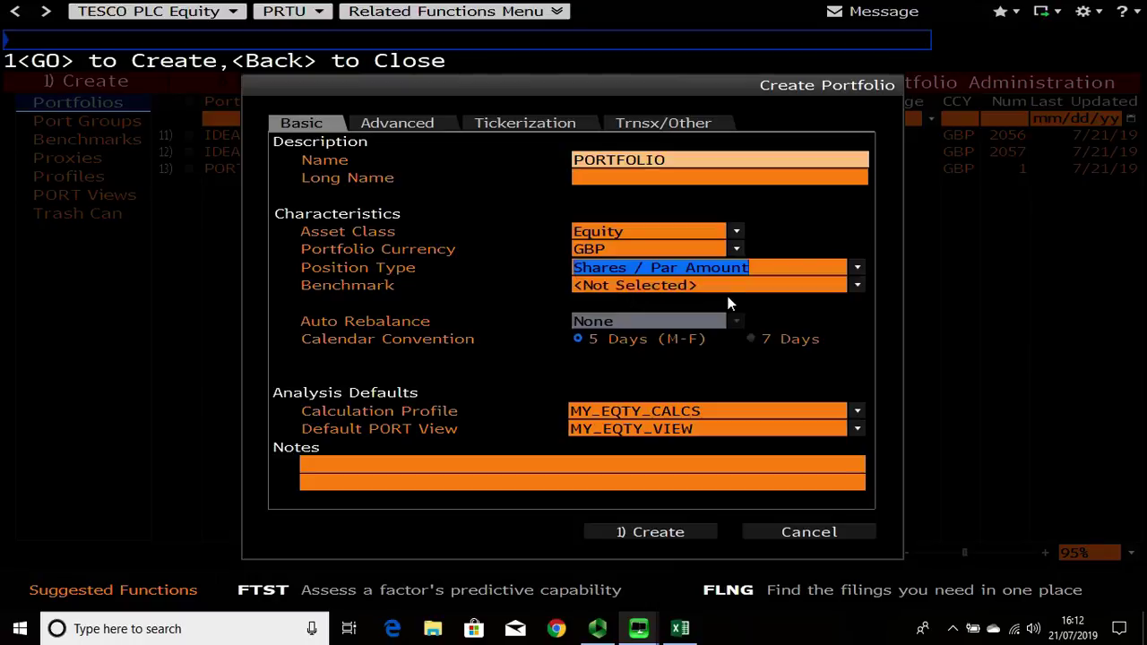
left_click(824, 290)
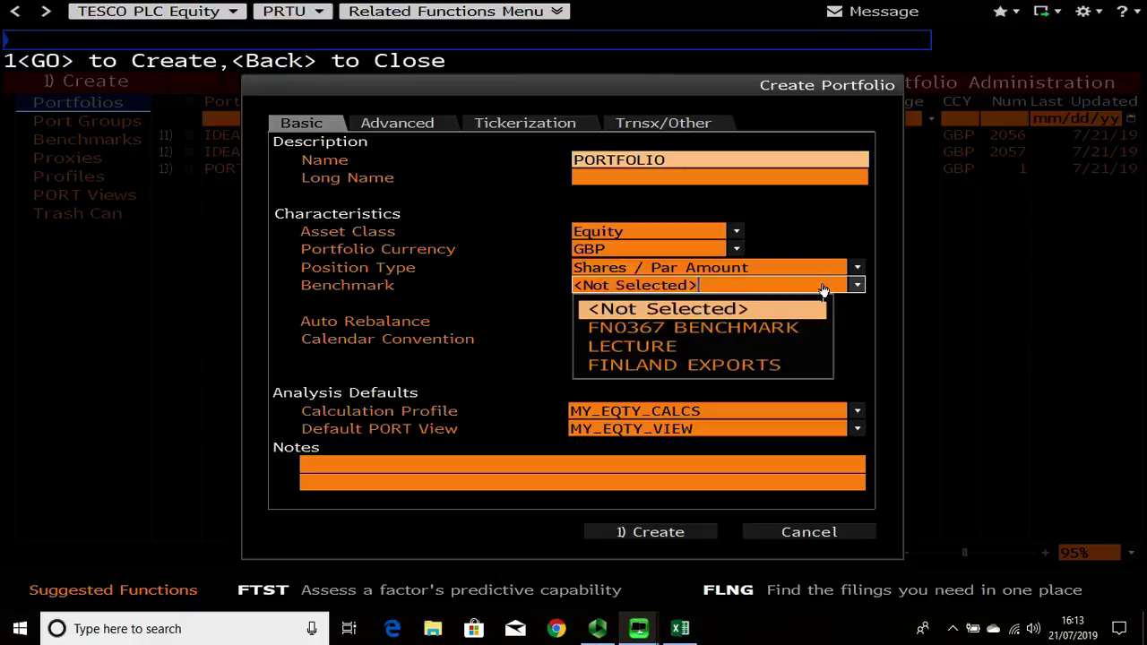
left_click(871, 320)
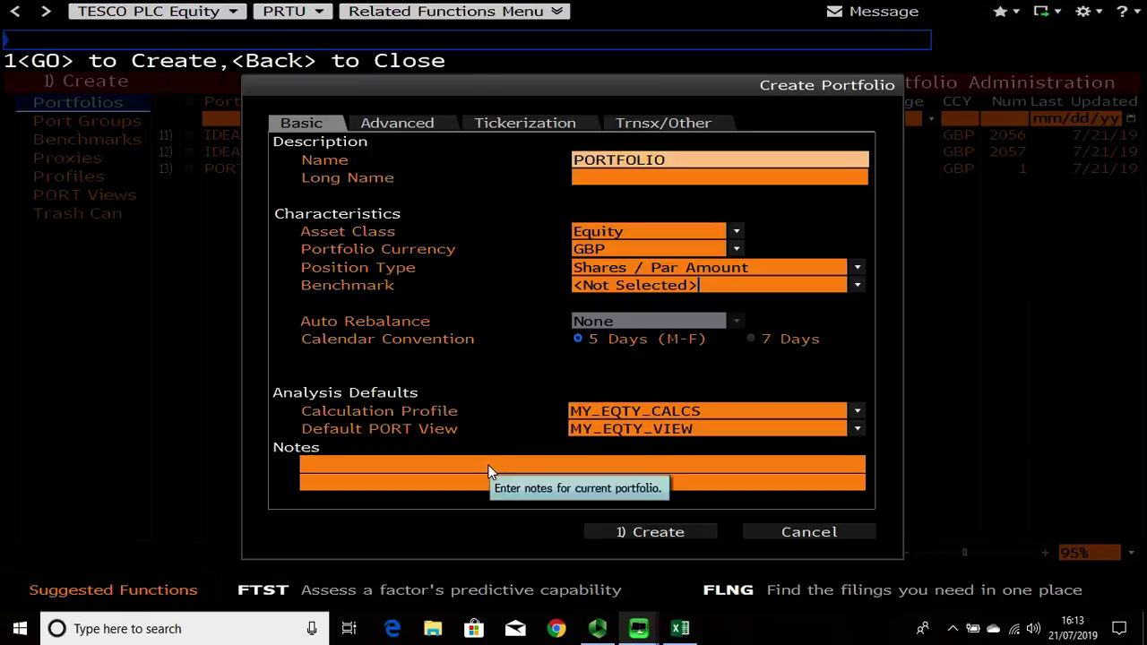
Review the Advanced, Tickerization and Trnsx/Other settings, then go back to Basic
left_click(398, 127)
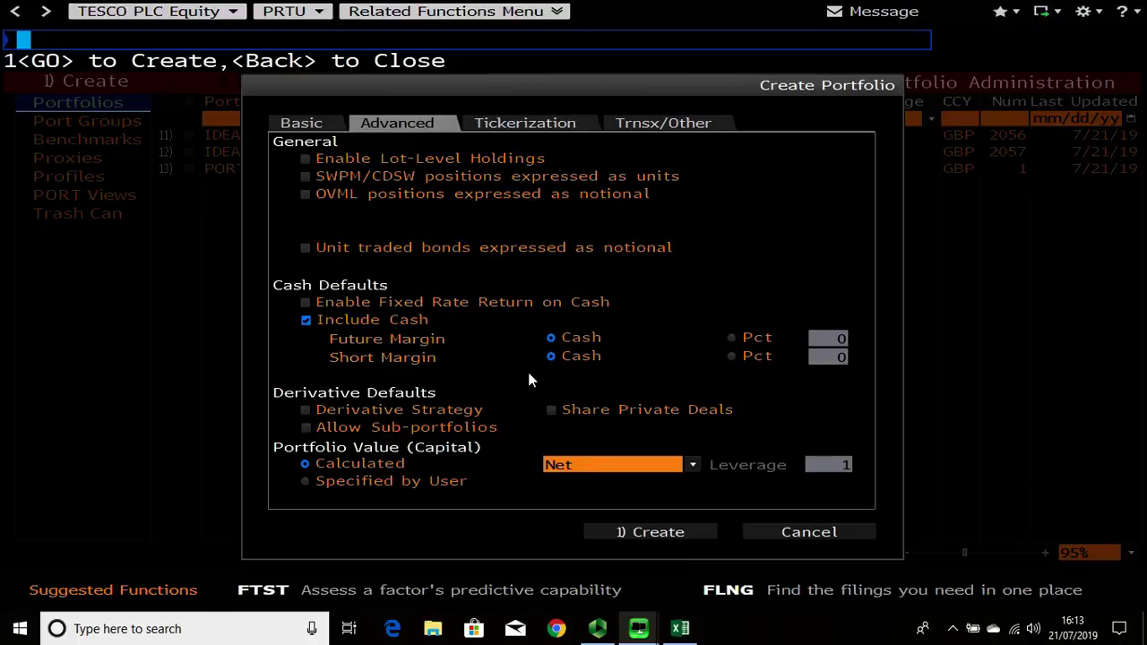
mouse_move(647, 246)
mouse_move(707, 247)
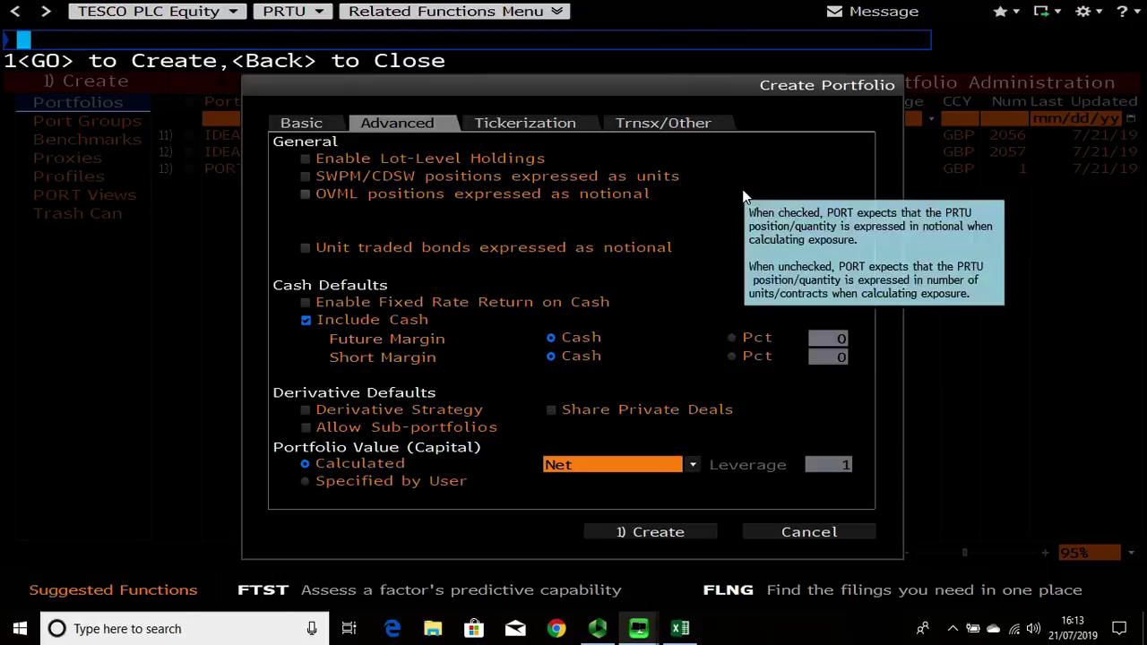
left_click(521, 123)
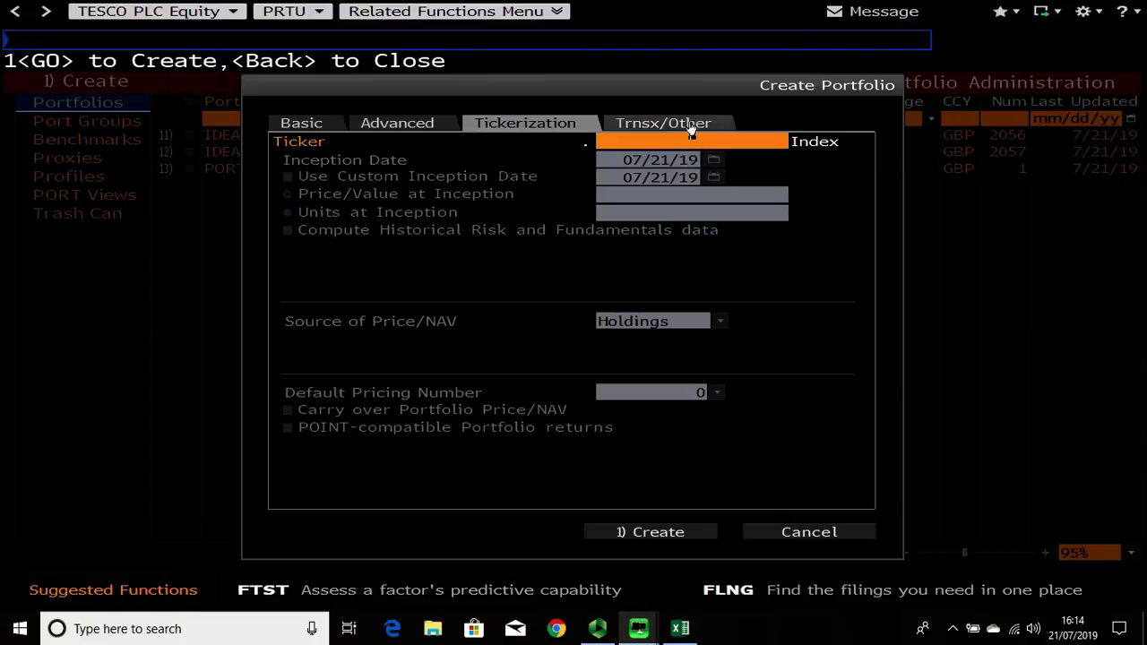
left_click(632, 123)
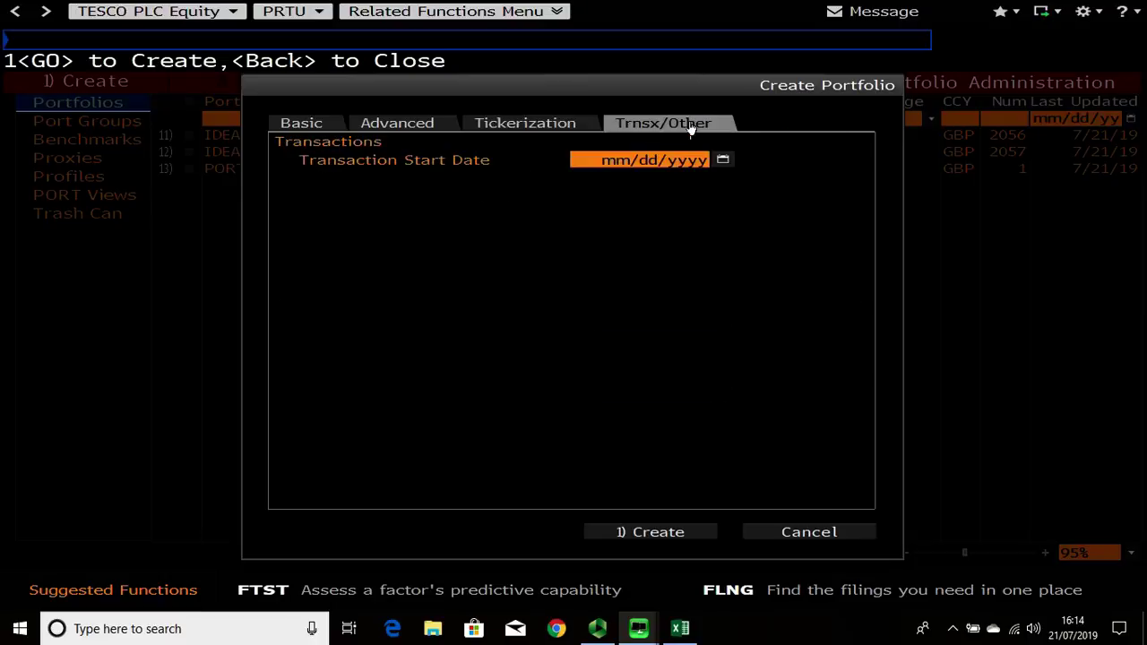
left_click(320, 123)
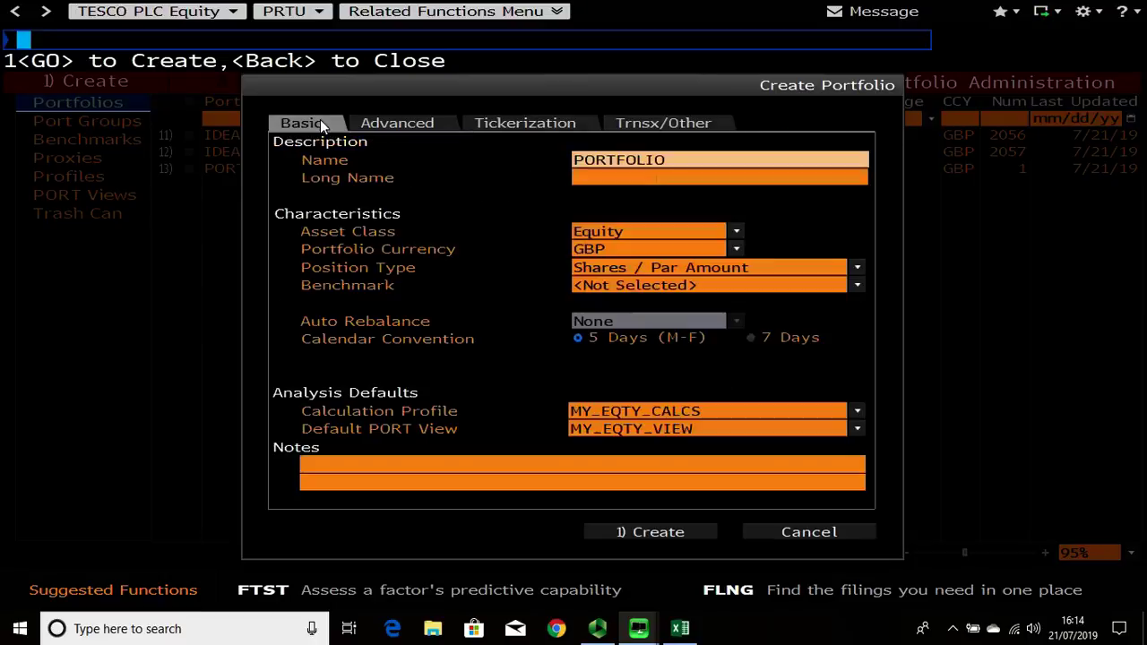
Create PORTFOLIO and change its display date to 07/19/18
left_click(655, 532)
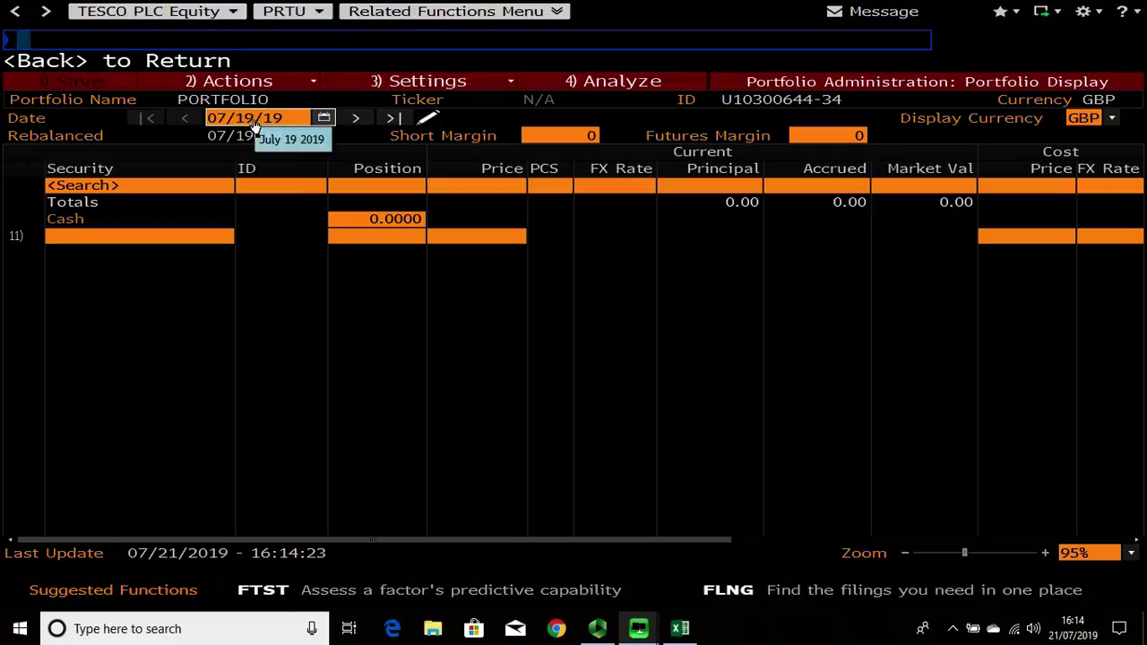
left_click(291, 123)
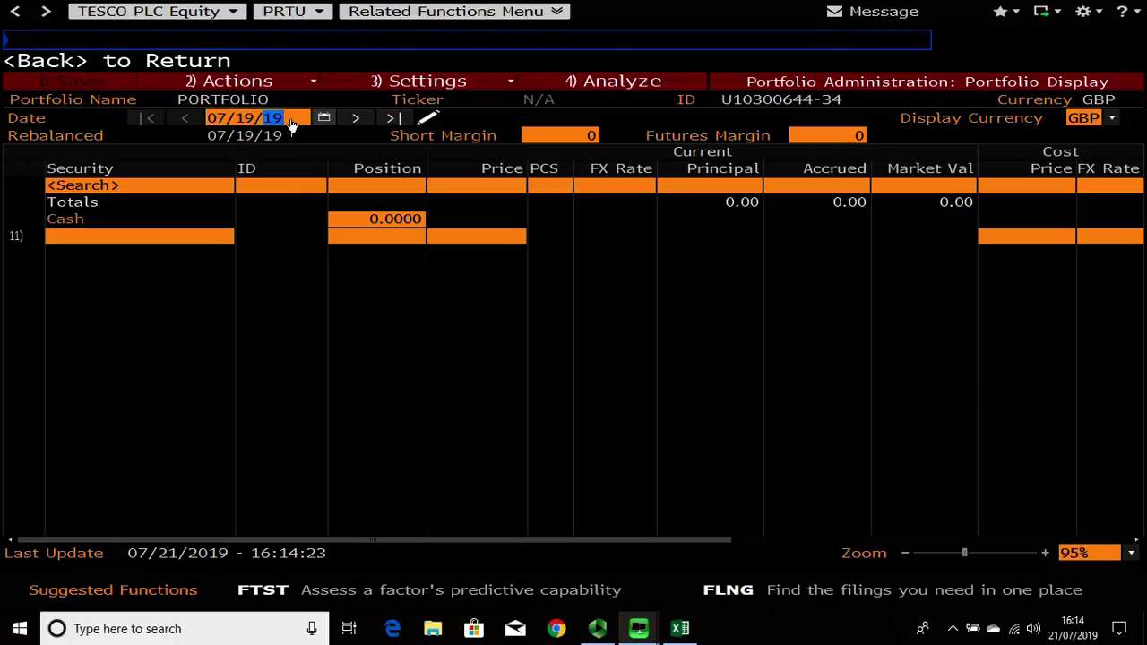
type("18")
left_click(343, 186)
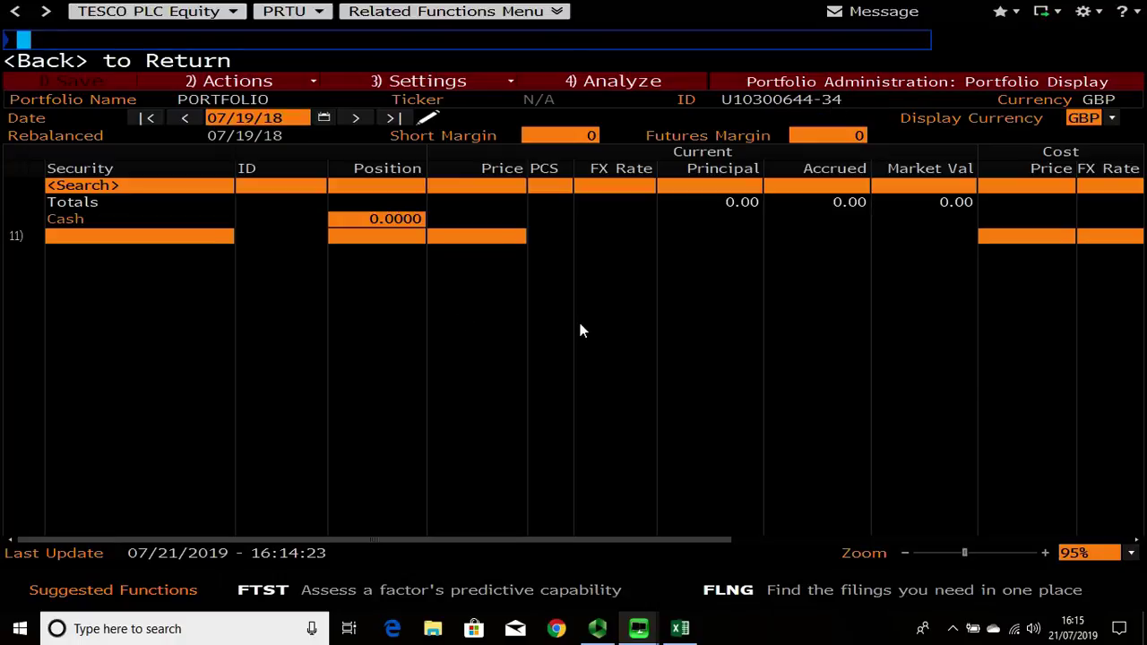
Add TSCO LN Equity via a 'tesco' search with a 100-share position
left_click(182, 236)
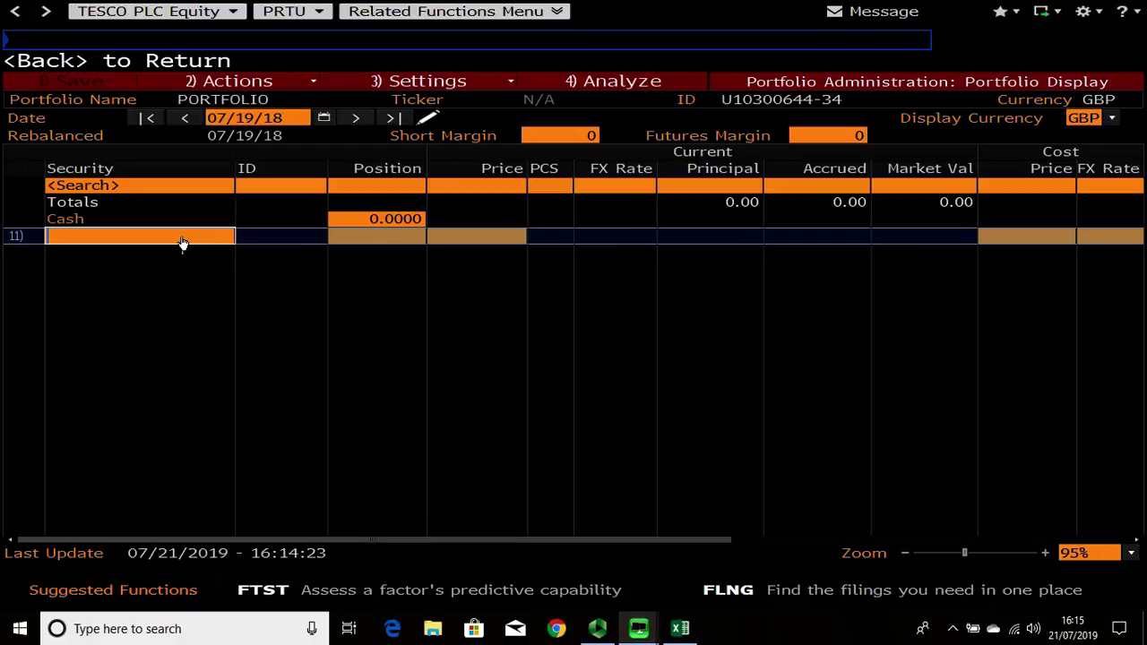
type("tesco")
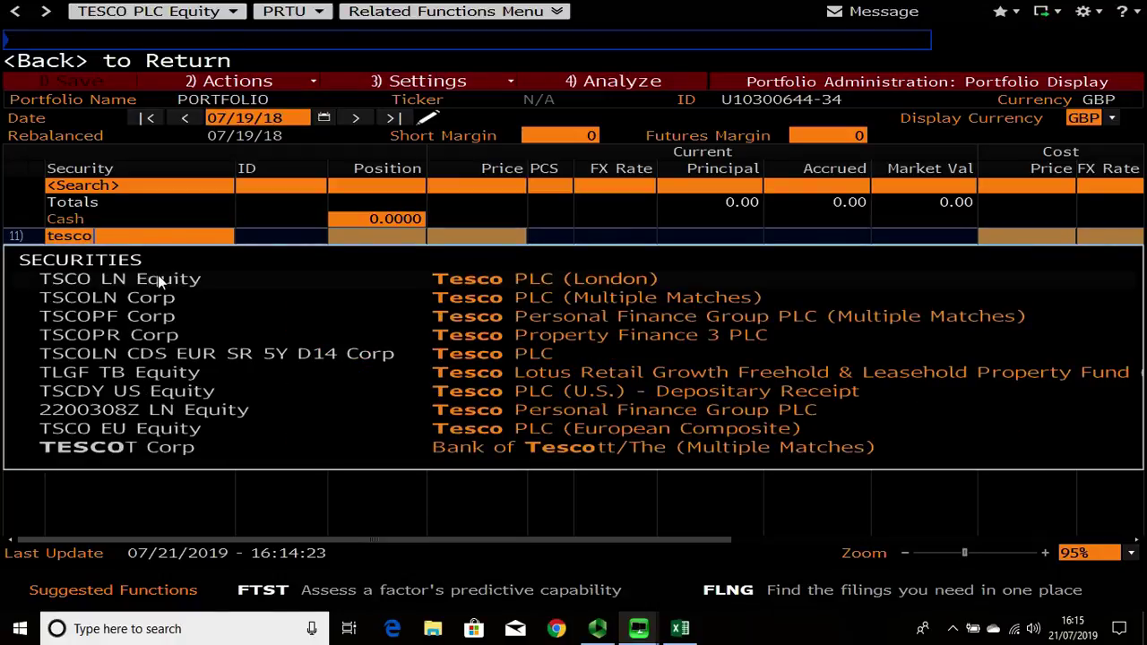
left_click(158, 277)
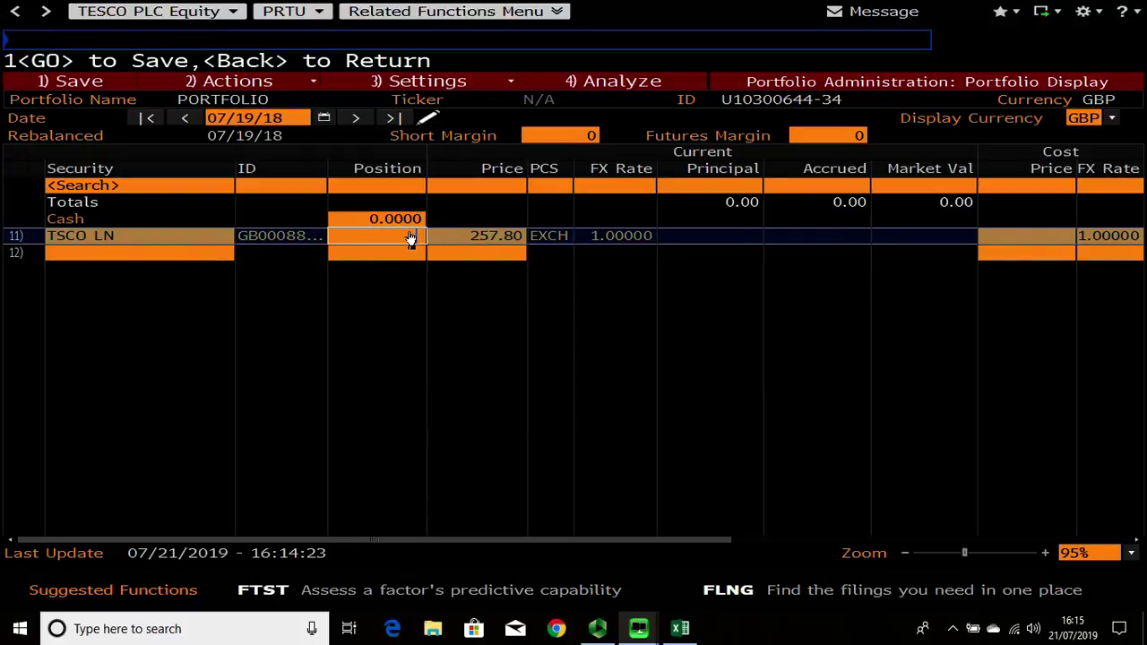
type("100")
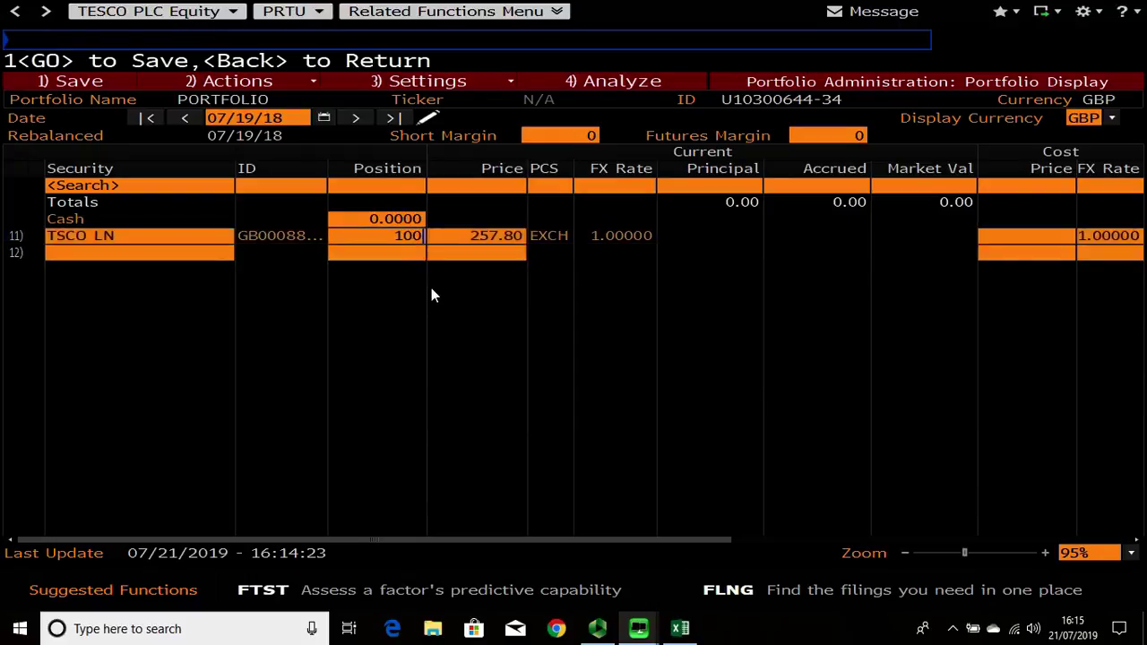
left_click(492, 256)
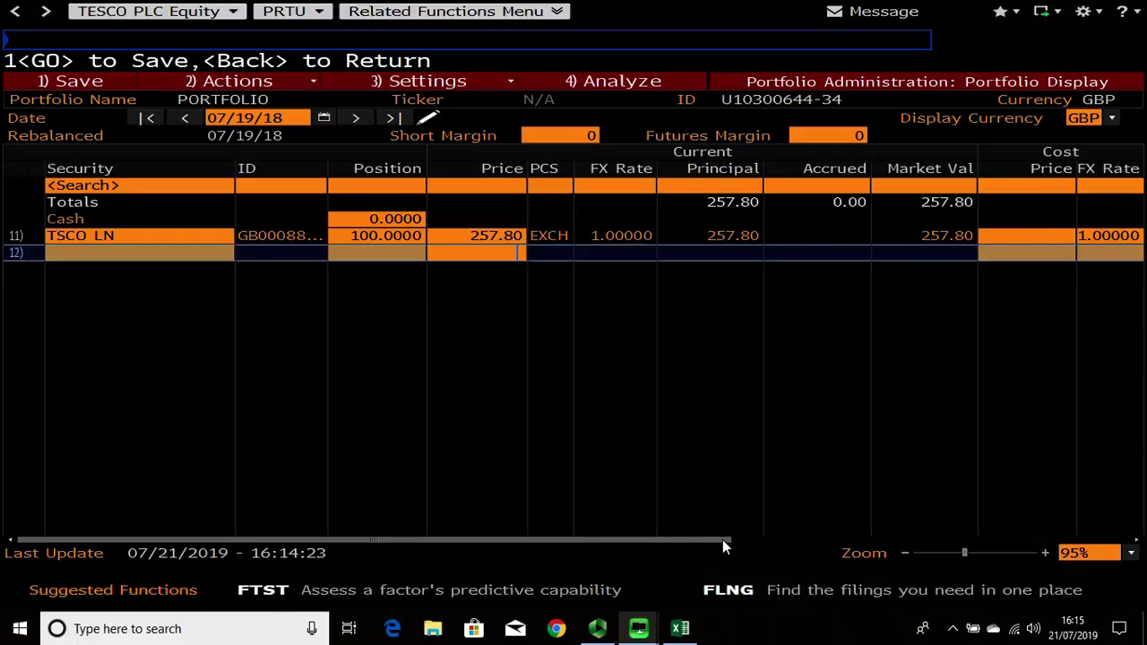
Enter a 256.00 cost price for TSCO LN and restore the terminal window to a smaller size
left_click(1140, 542)
left_click(1140, 542)
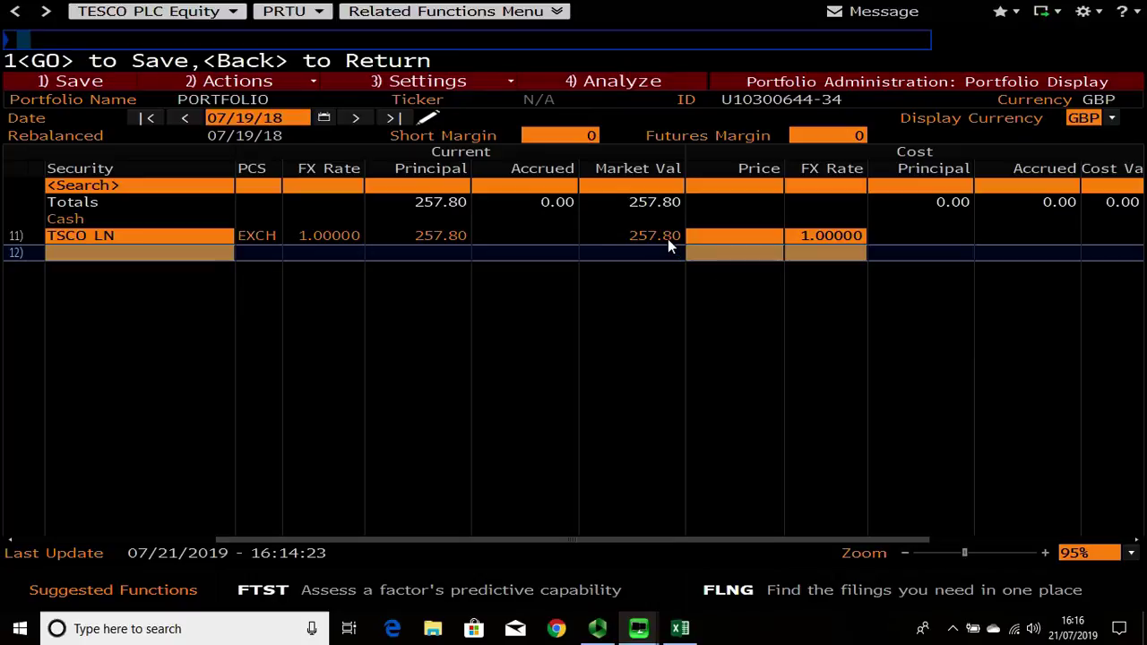
left_click(694, 240)
left_click(694, 240)
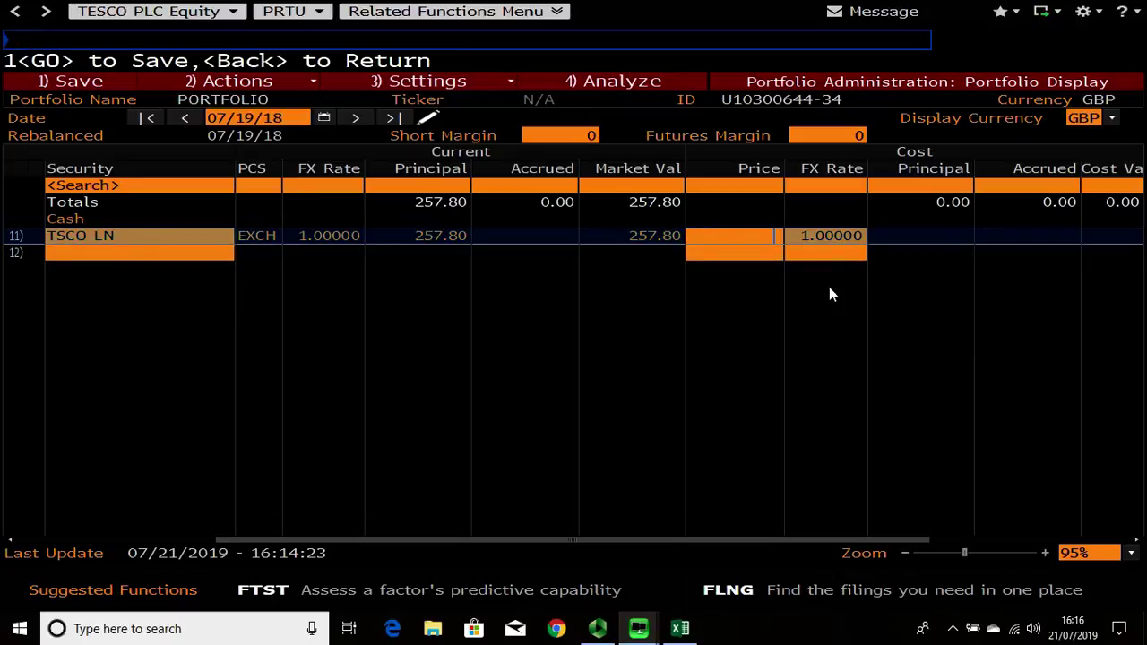
type("256.00")
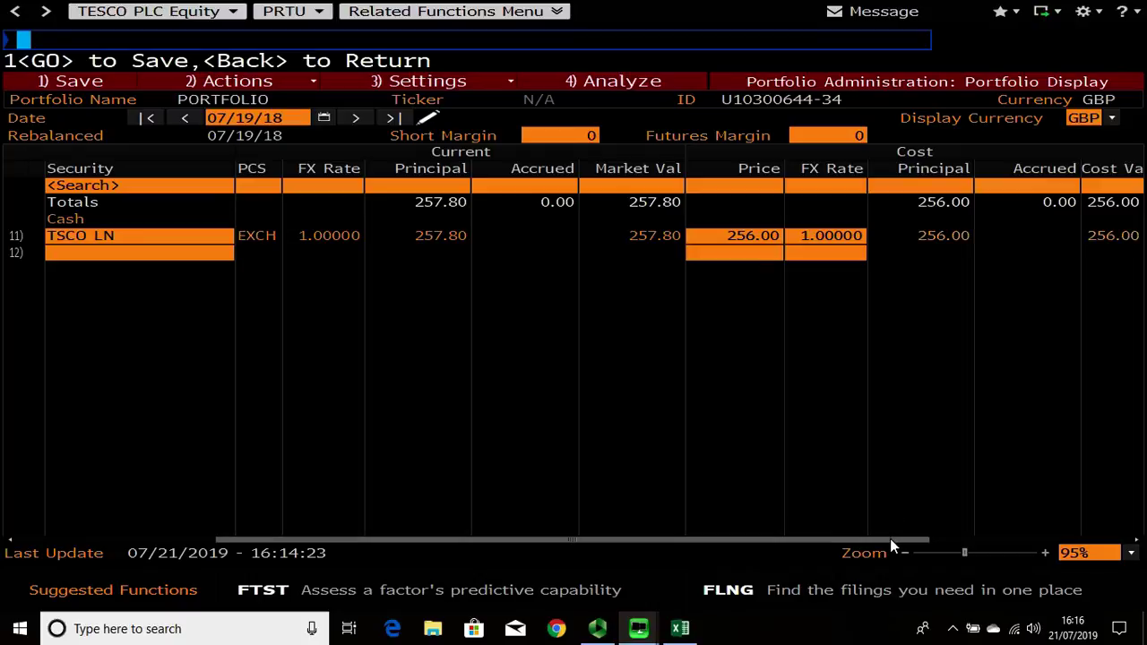
scroll(917, 538, "right", 1)
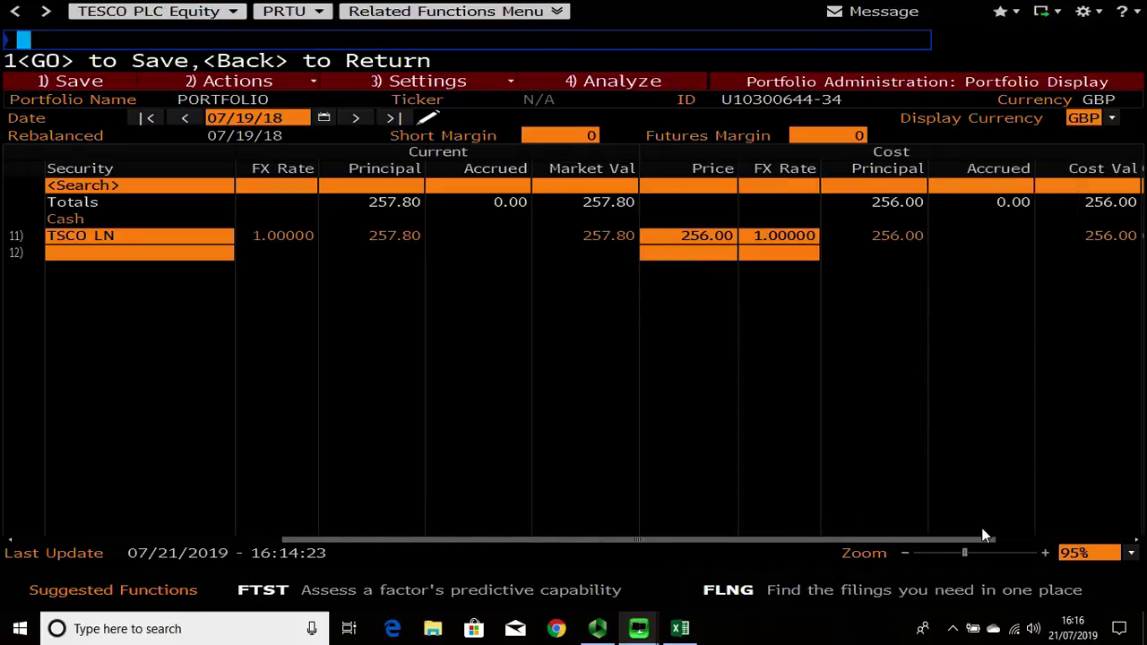
scroll(1129, 539, "right", 2)
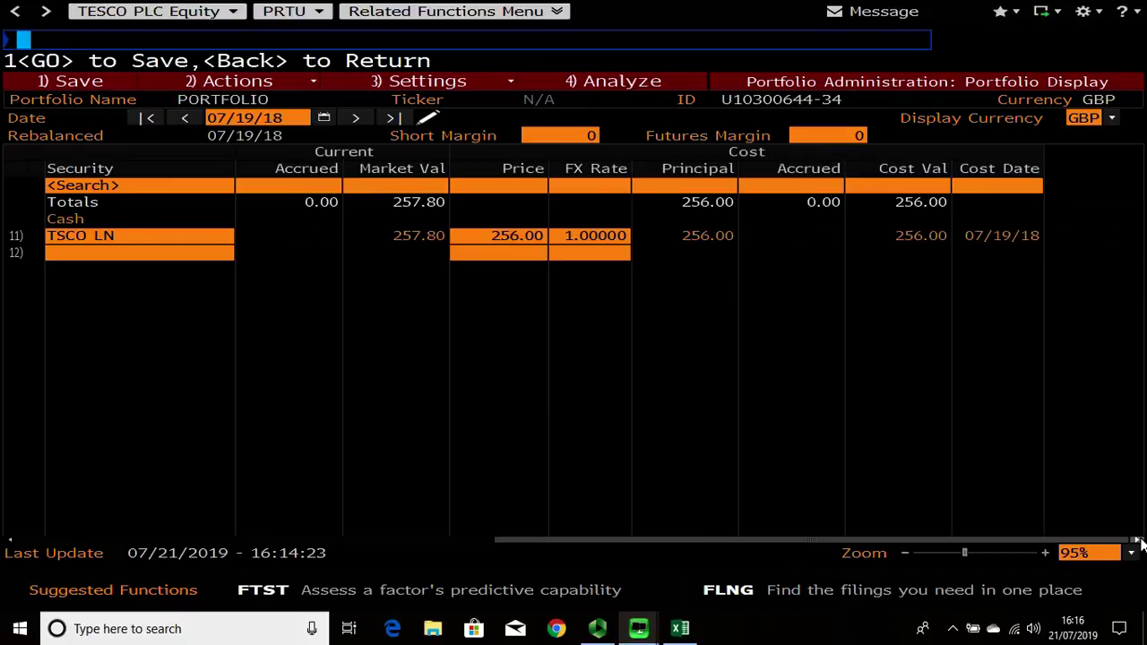
left_click_drag(1125, 540, 222, 262)
left_click(222, 262)
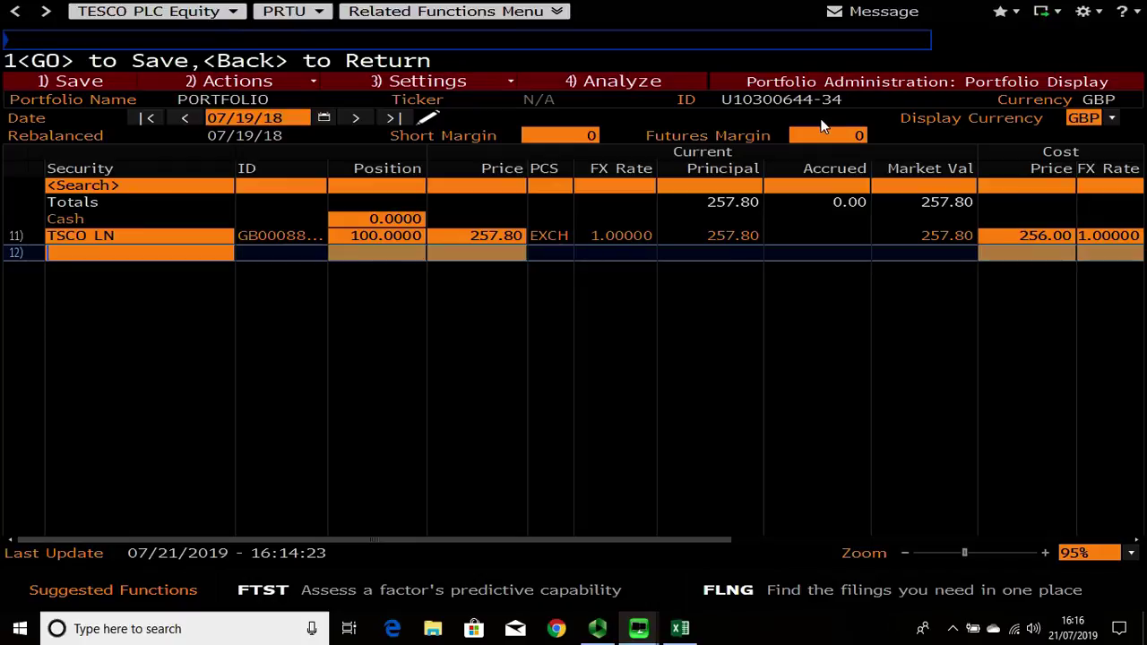
left_click(1017, 55)
double_click(1016, 50)
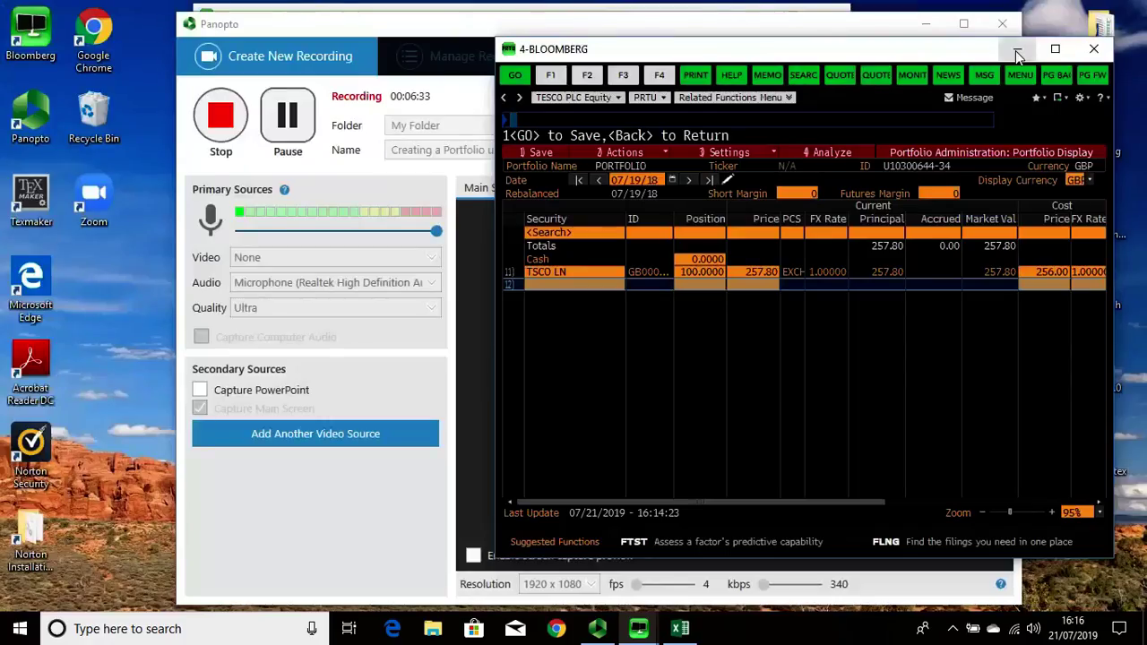
Move the second terminal window left and show the ten FTSE 100 screen results
left_click(531, 11)
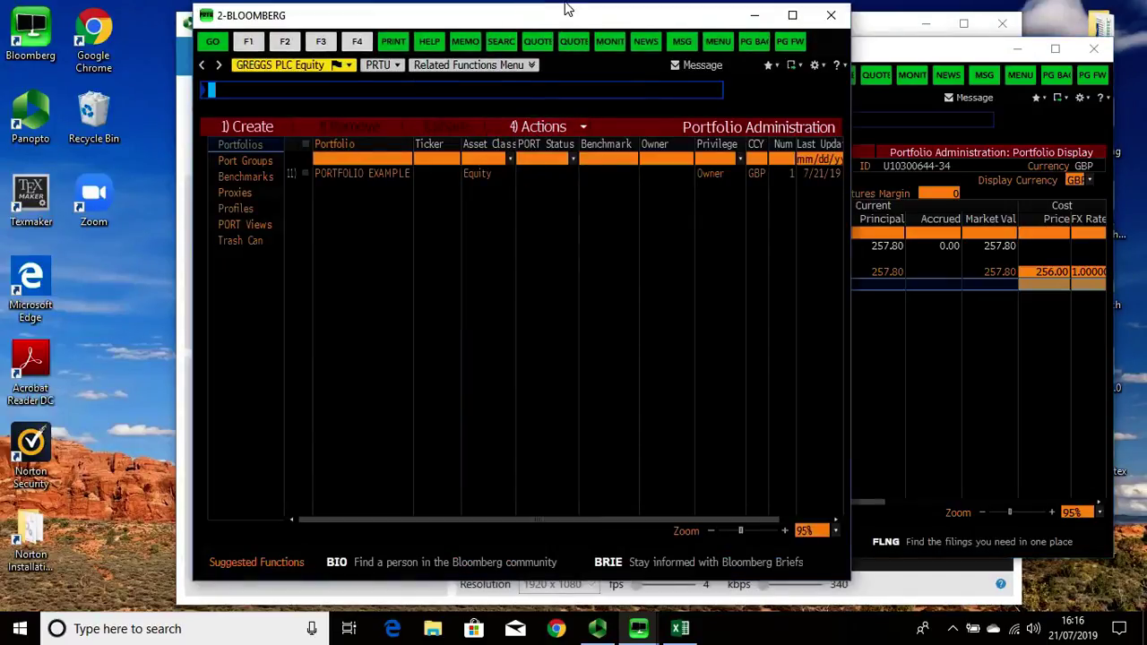
left_click_drag(569, 23, 392, 46)
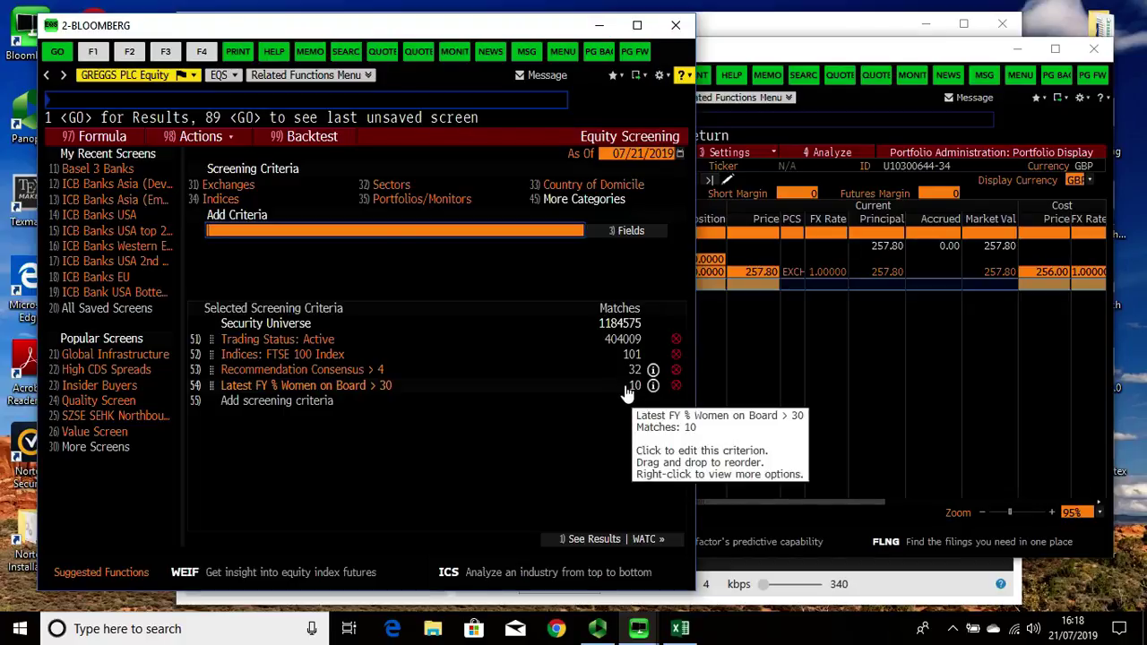
left_click(592, 543)
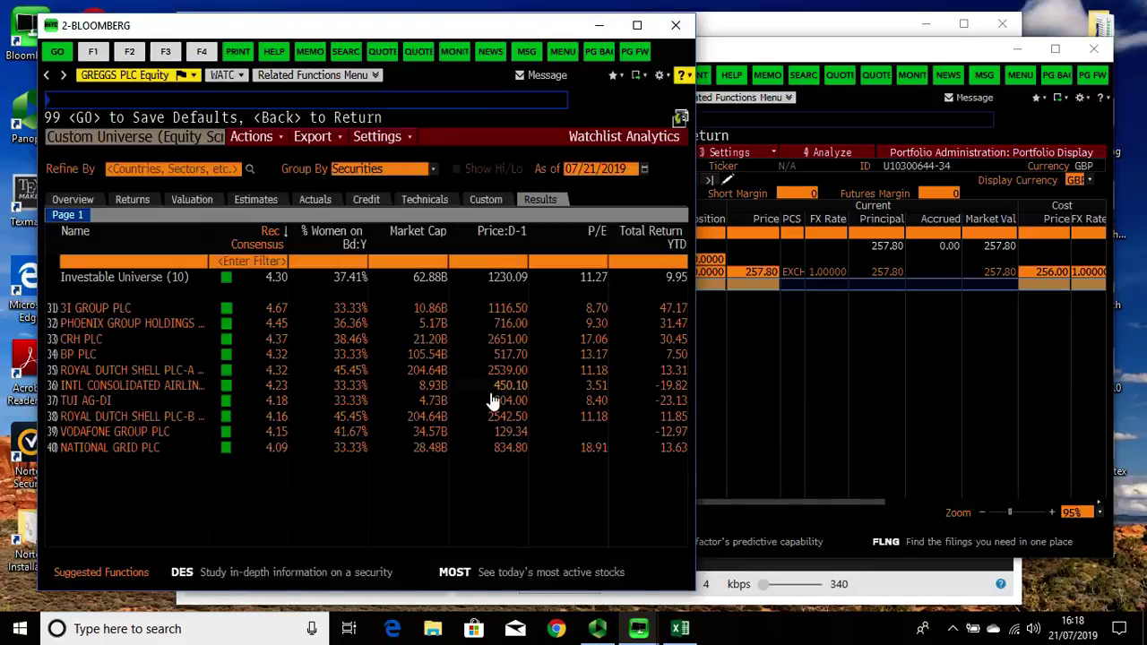
Drag the ten screened securities into PORTFOLIO's empty row, repositioning the portfolio window
mouse_move(112, 313)
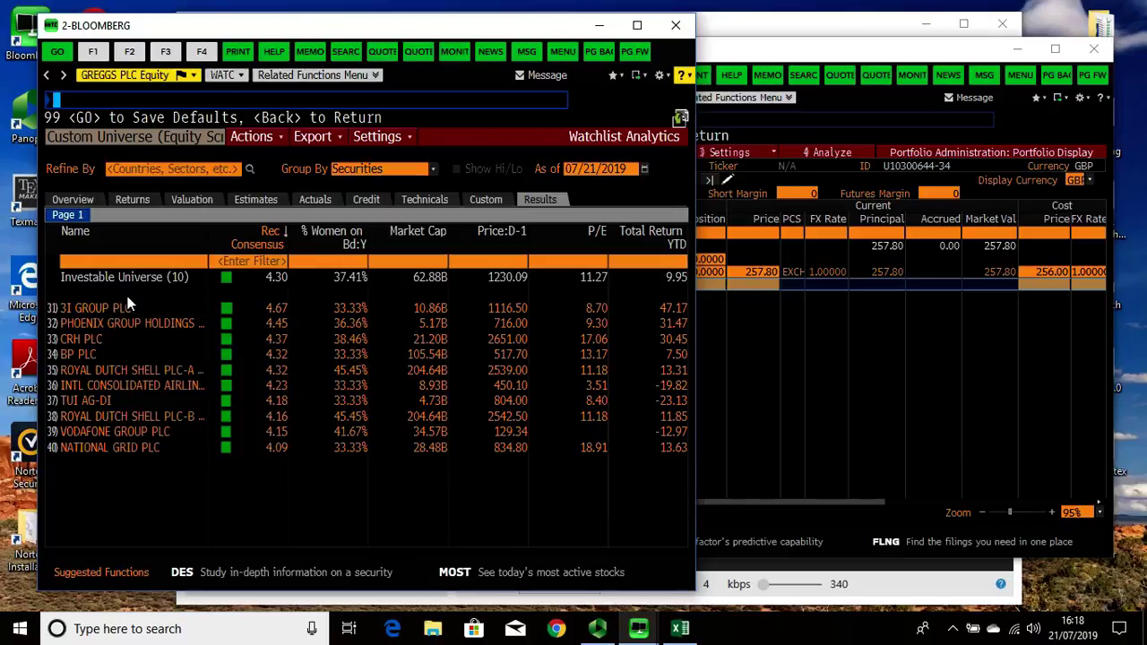
left_click_drag(857, 45, 1075, 27)
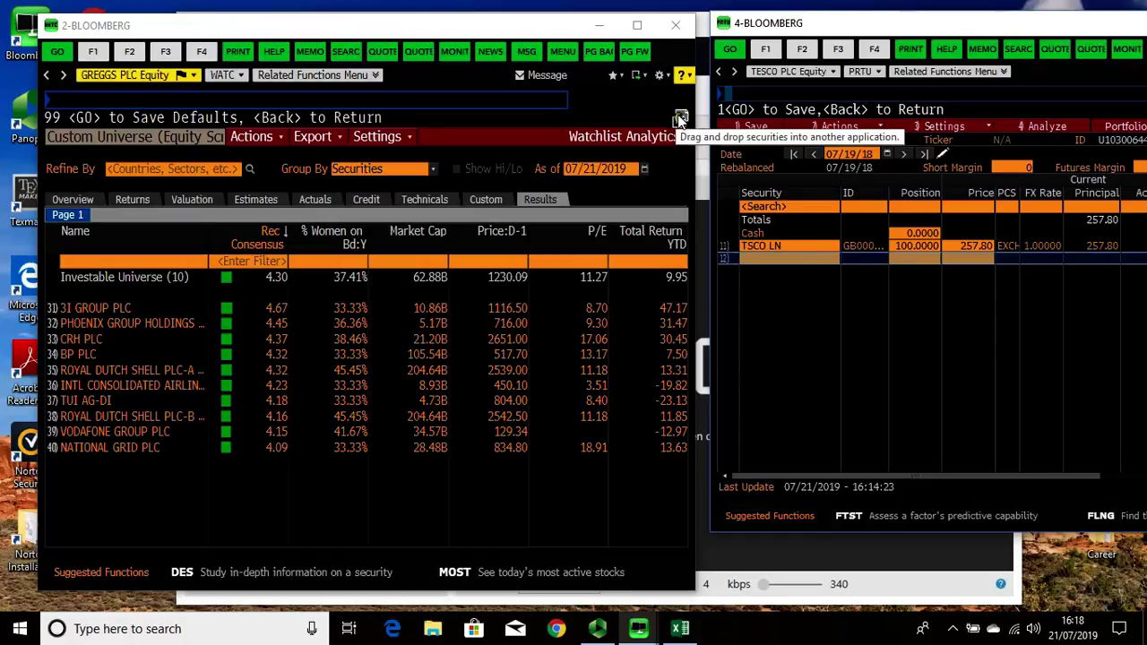
left_click_drag(681, 121, 780, 261)
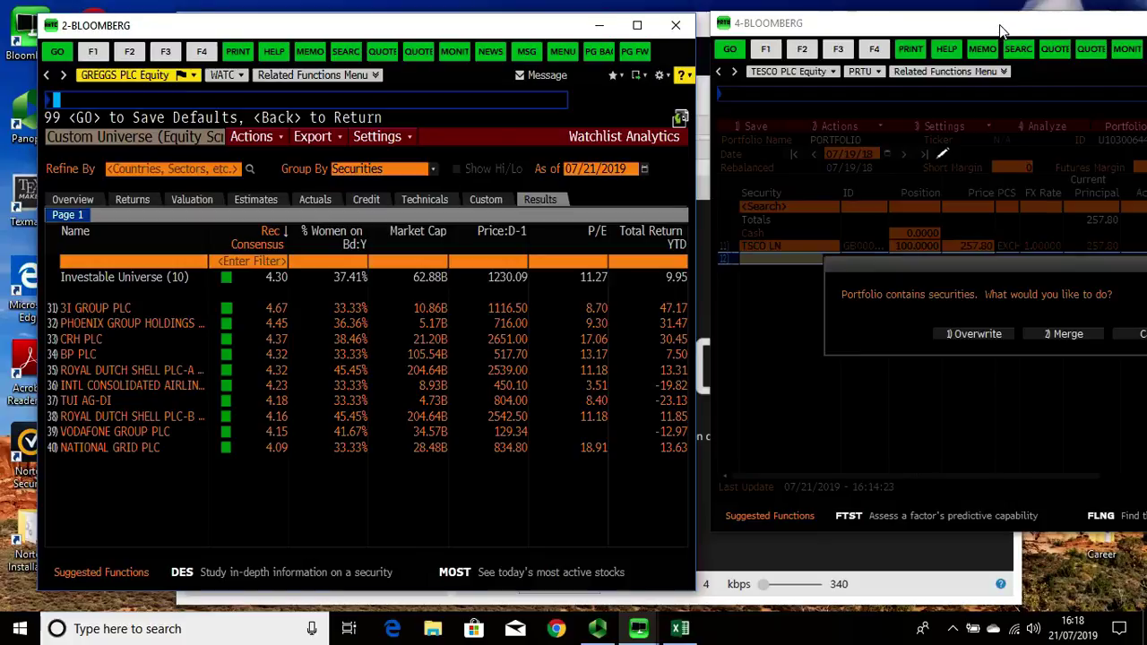
left_click_drag(1002, 30, 677, 40)
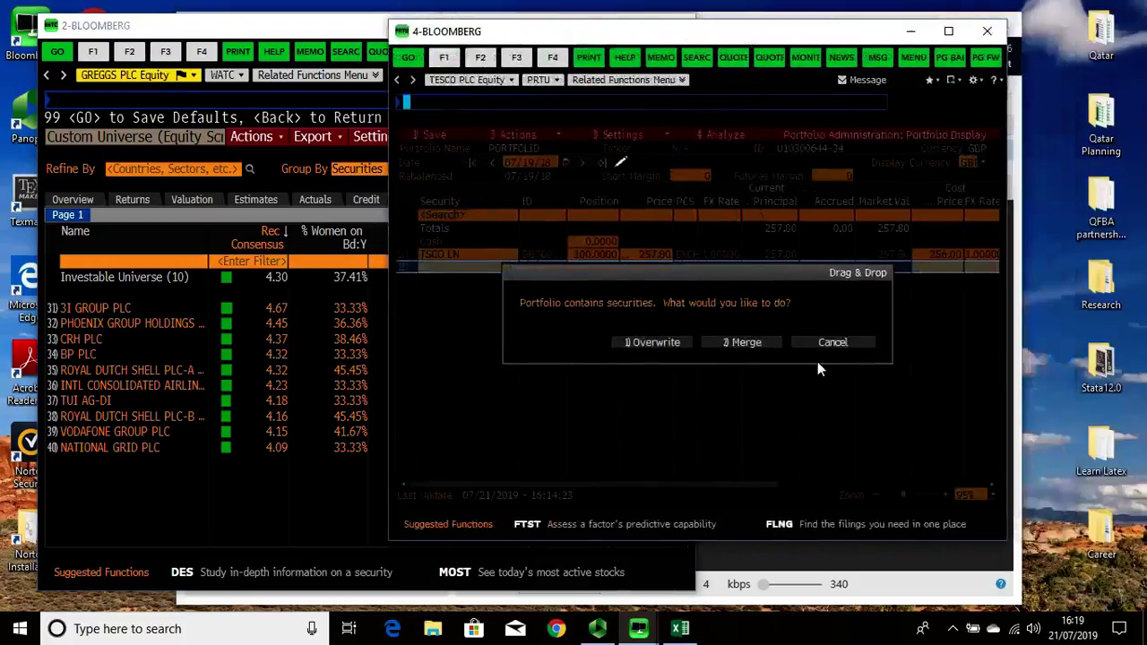
Merge the stocks, set all holdings to 100 shares from III LN down, save, and maximize
left_click(734, 342)
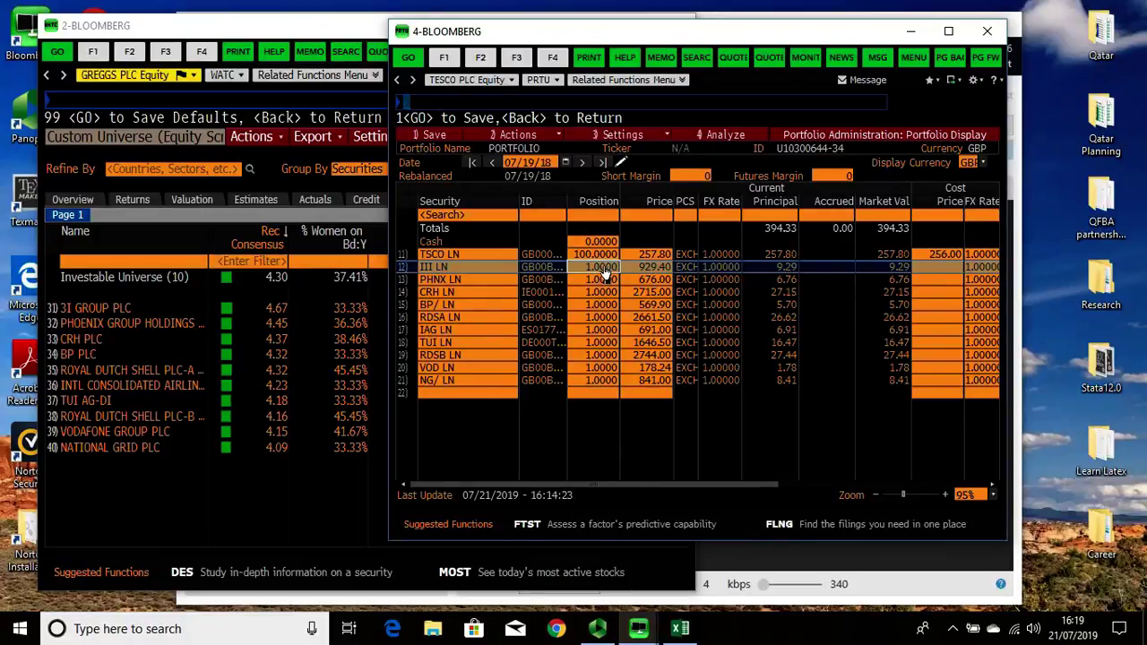
left_click(591, 269)
type("100")
key("Return")
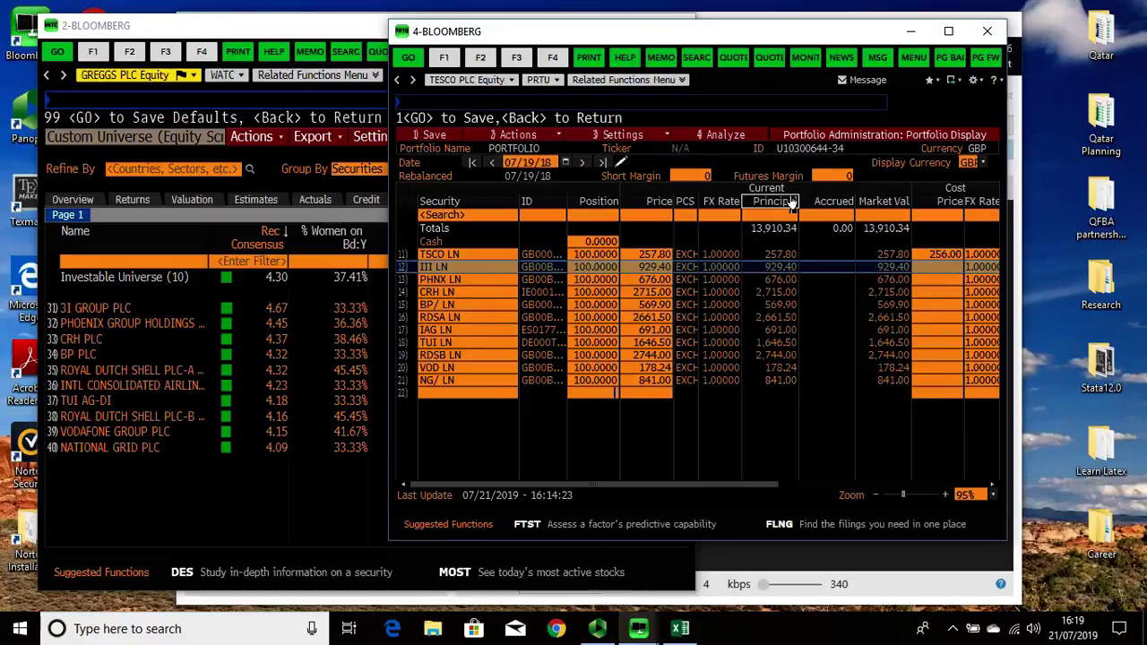
left_click(446, 137)
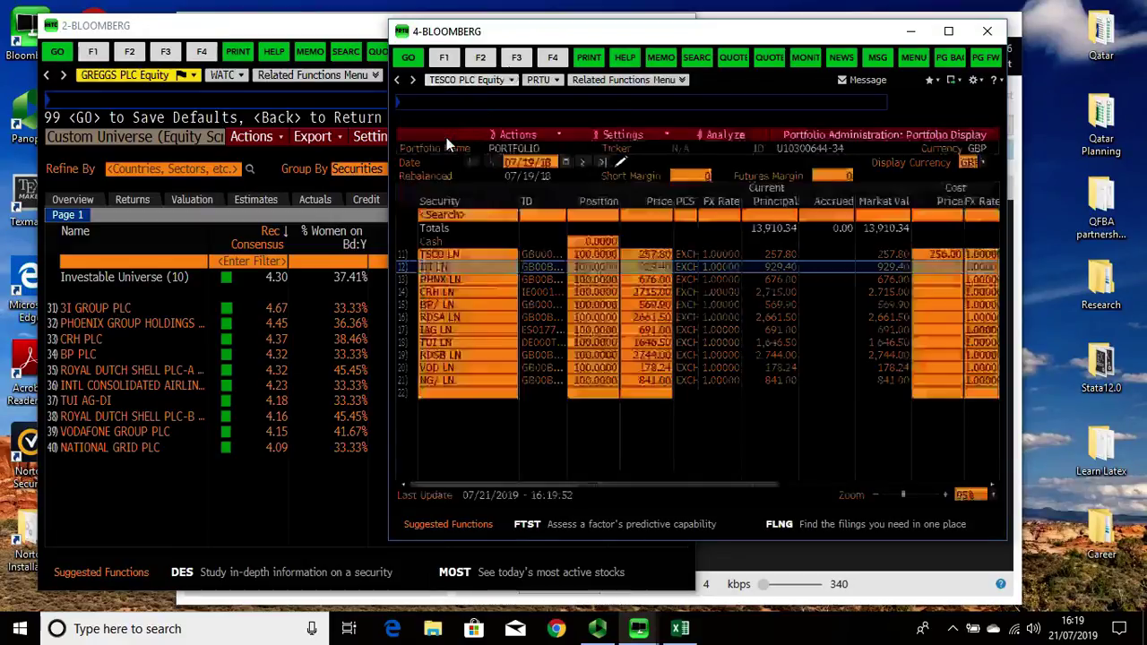
left_click(942, 36)
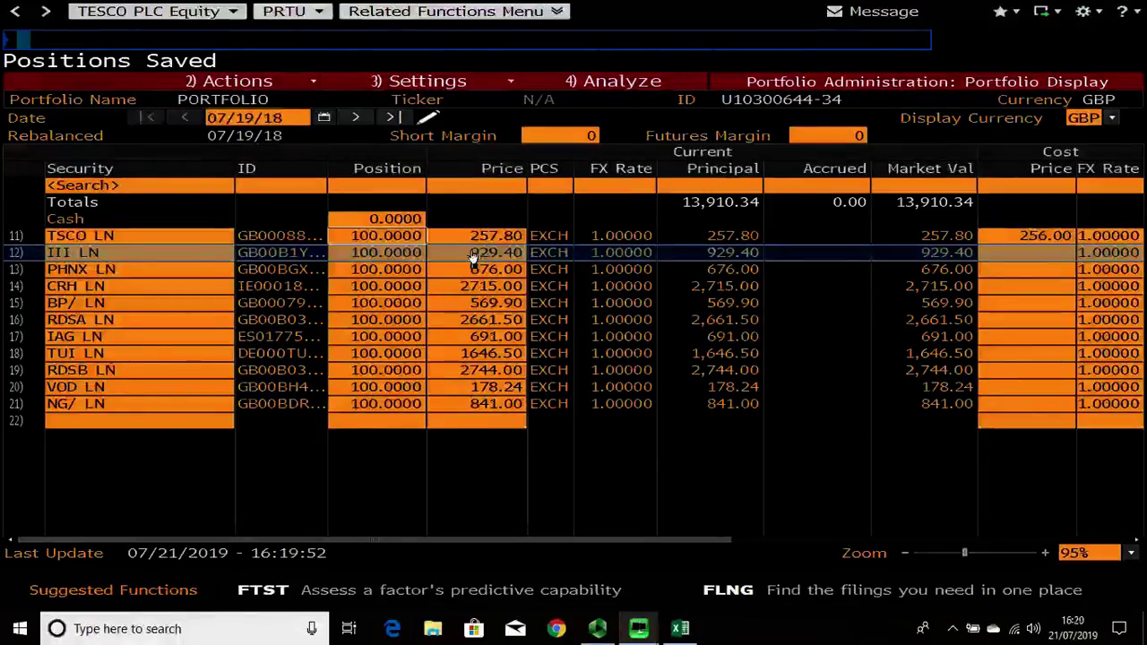
Change the portfolio date's month to 12 so it reads 12/19/18
left_click(269, 117)
double_click(273, 118)
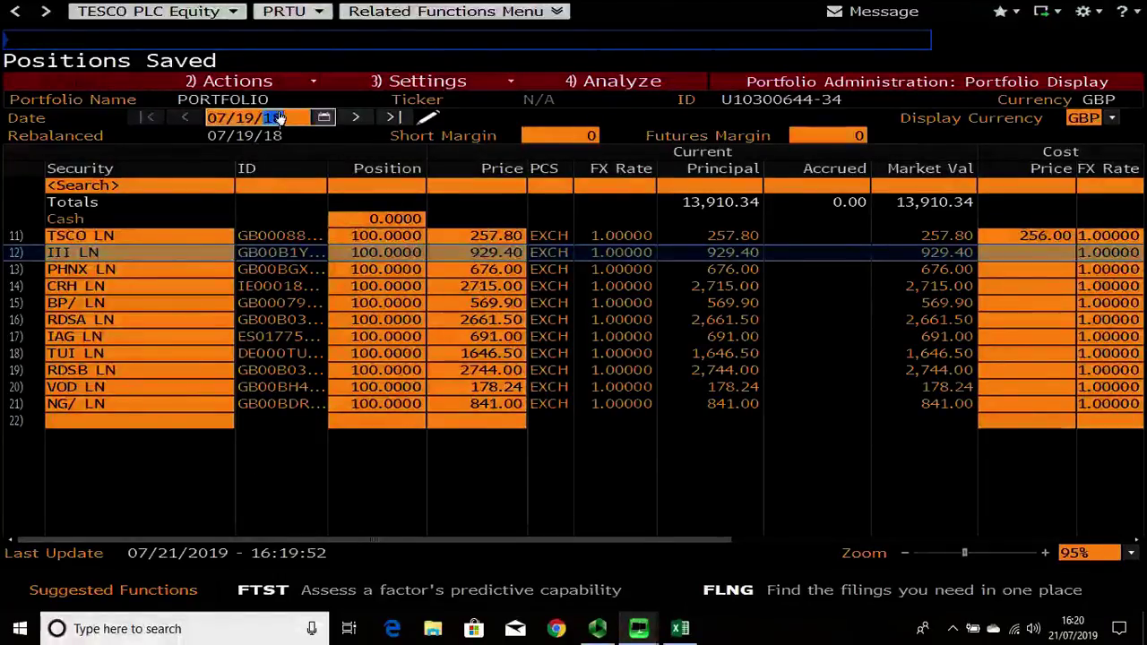
left_click(221, 119)
type("12")
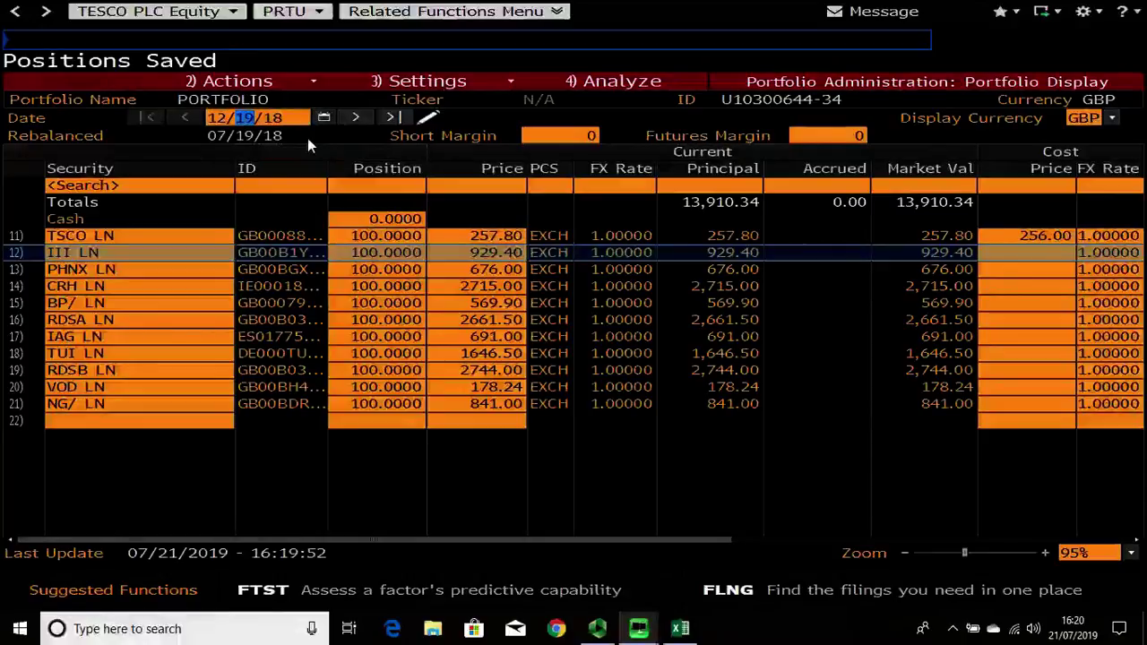
key("Return")
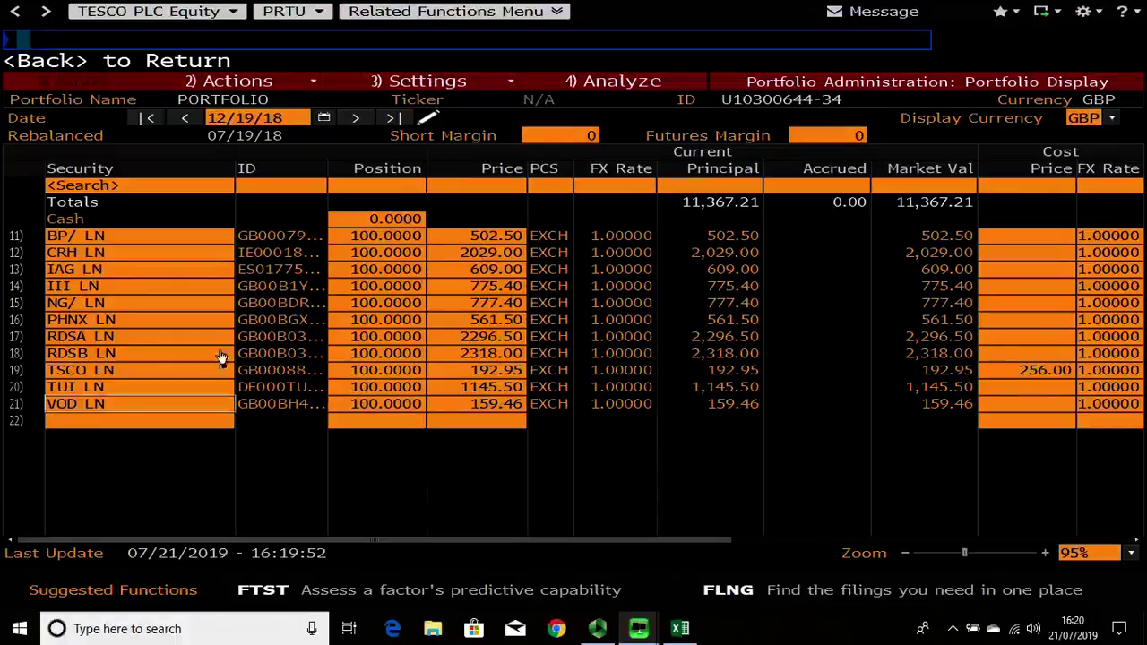
Clear the RDSA LN and TSCO LN security entries, then save the 12/19/18 positions
left_click(153, 345)
left_click(152, 345)
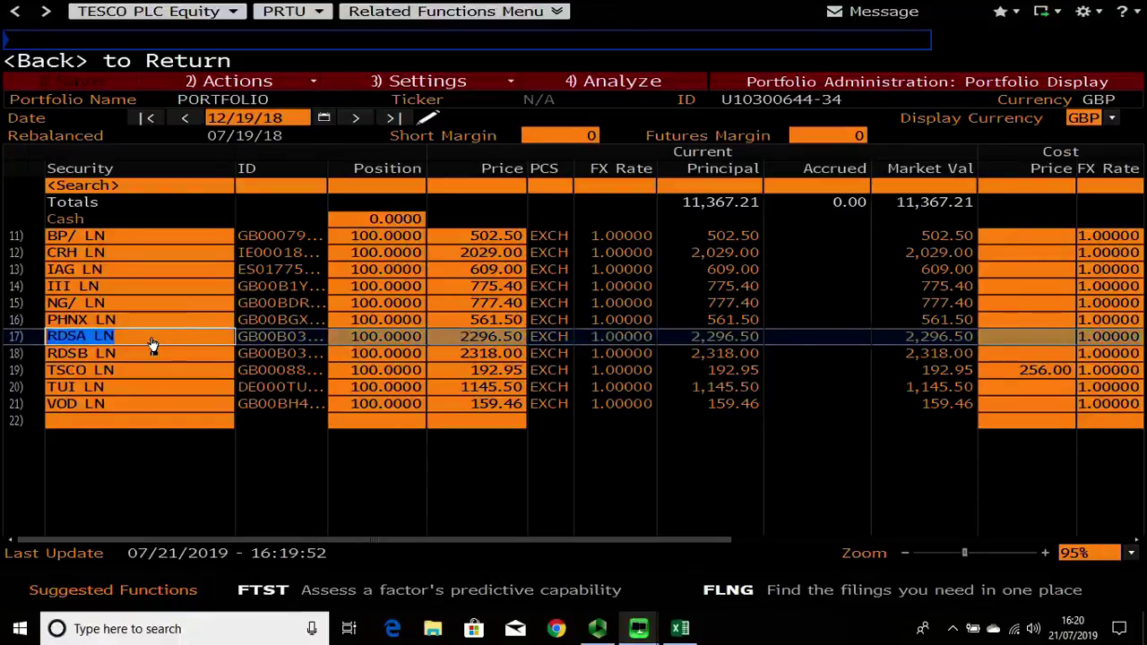
key("BackSpace")
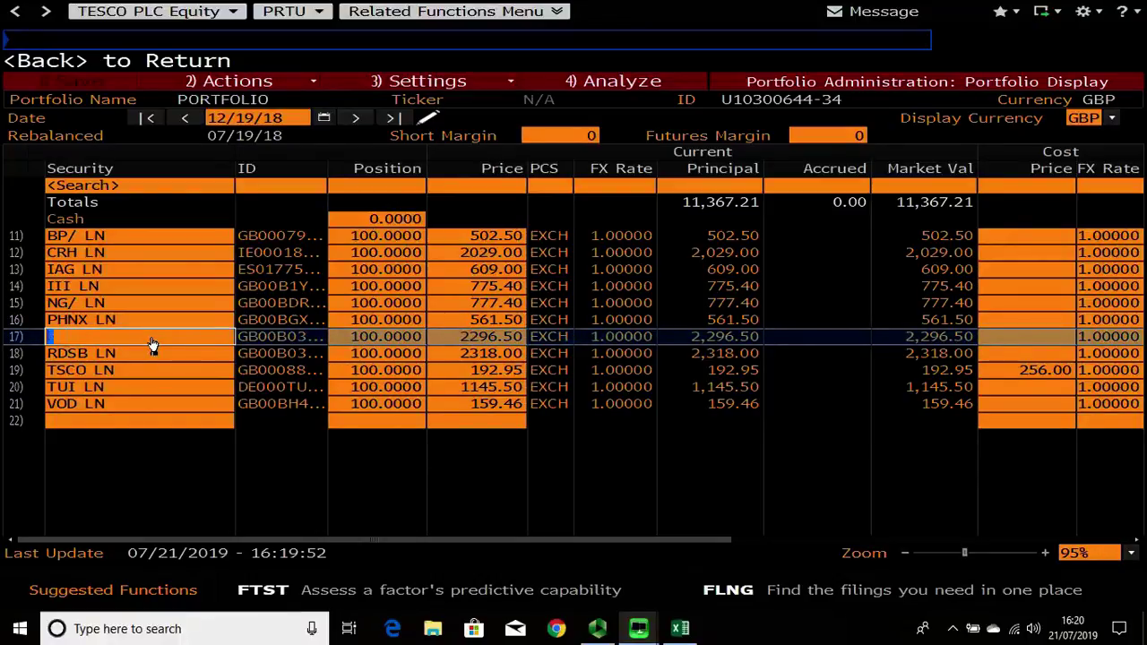
key("Return")
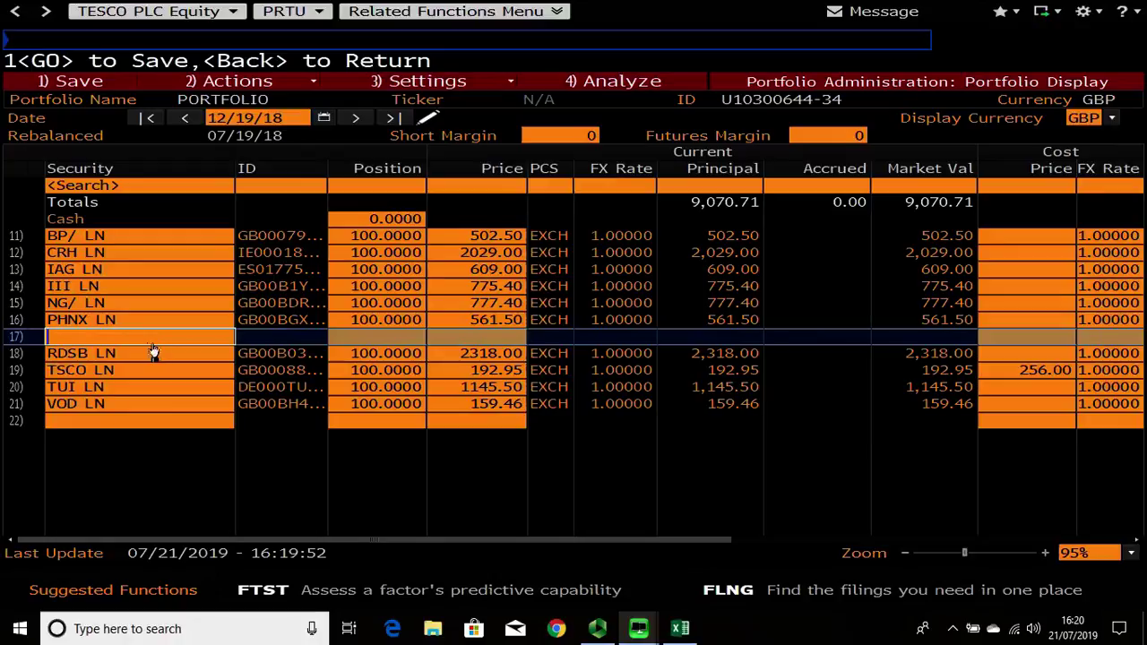
double_click(130, 372)
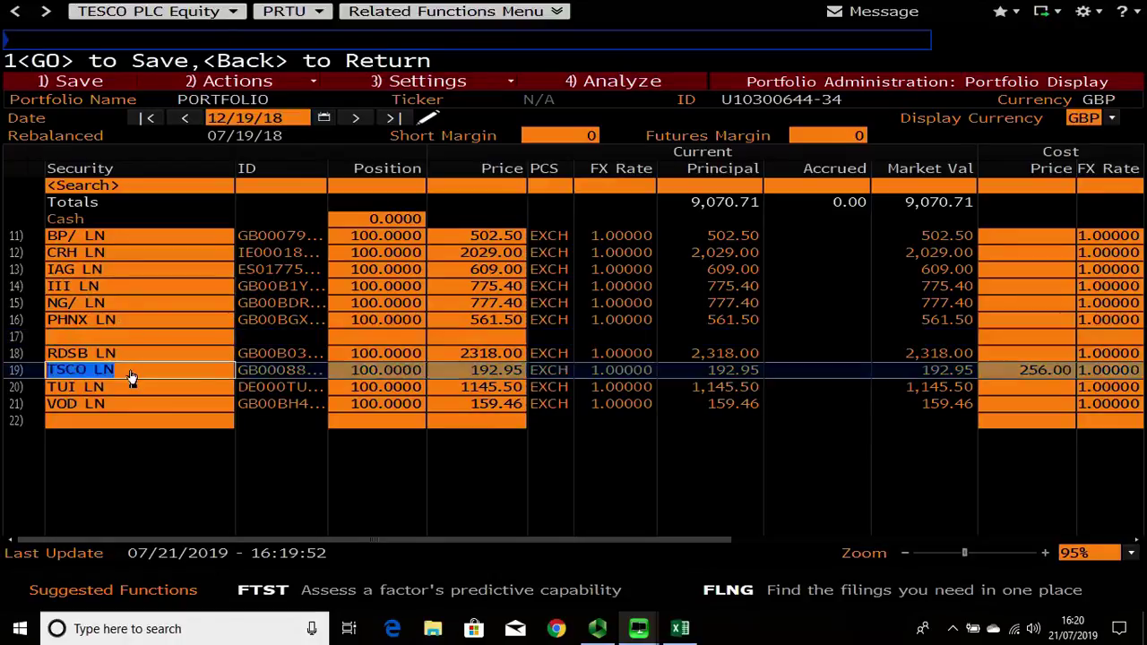
key("BackSpace")
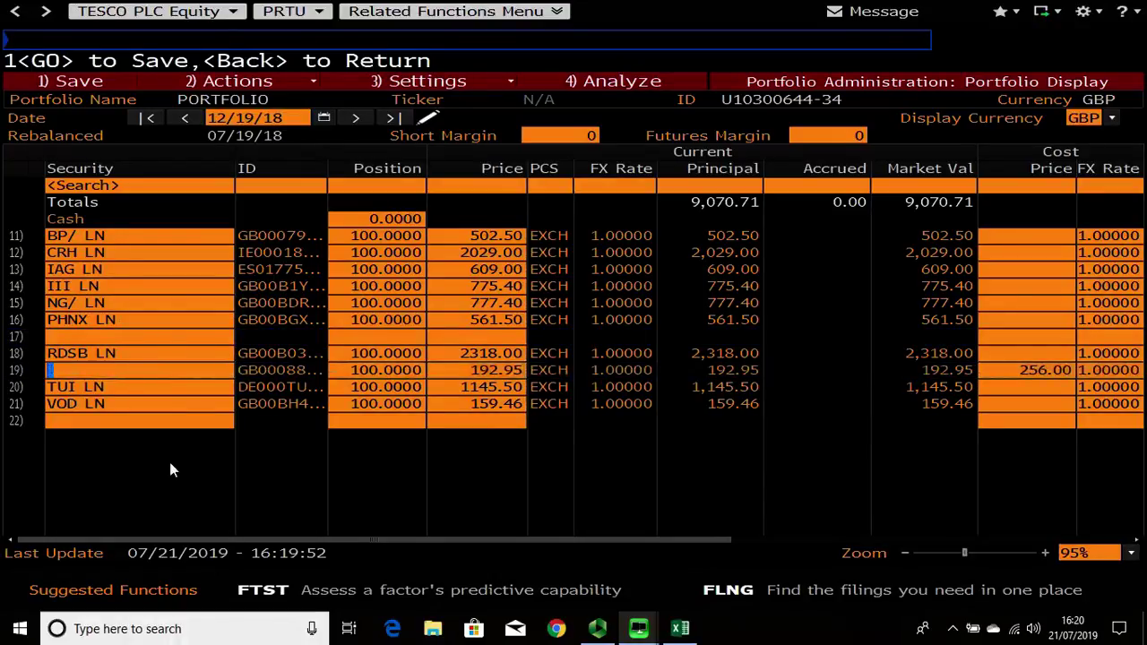
left_click(101, 85)
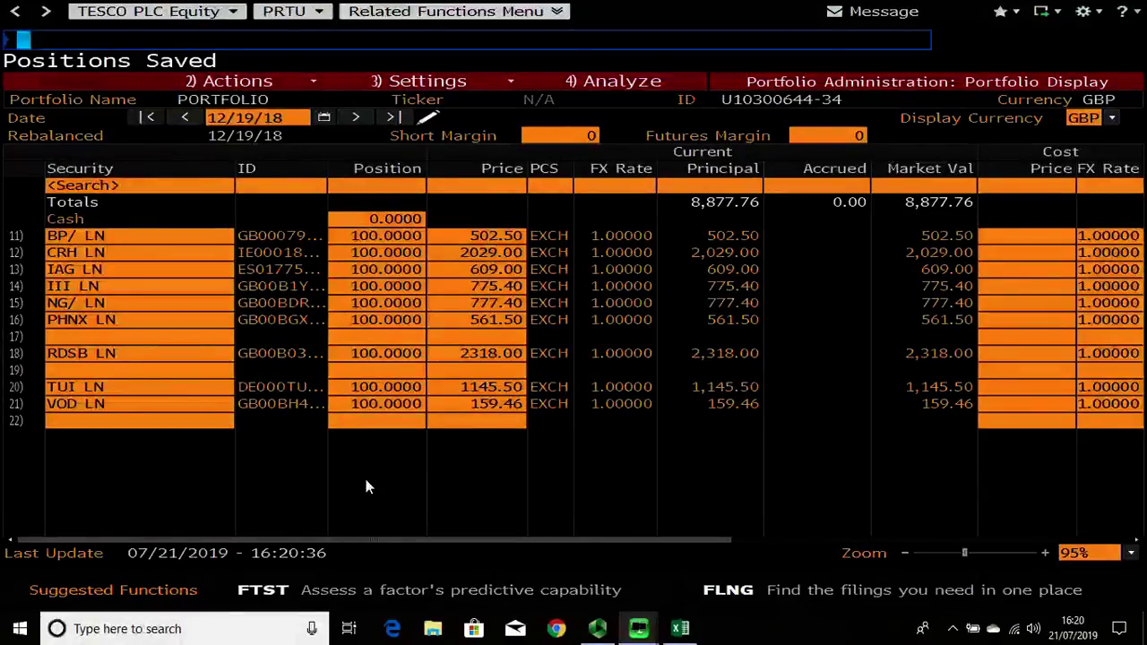
left_click(182, 342)
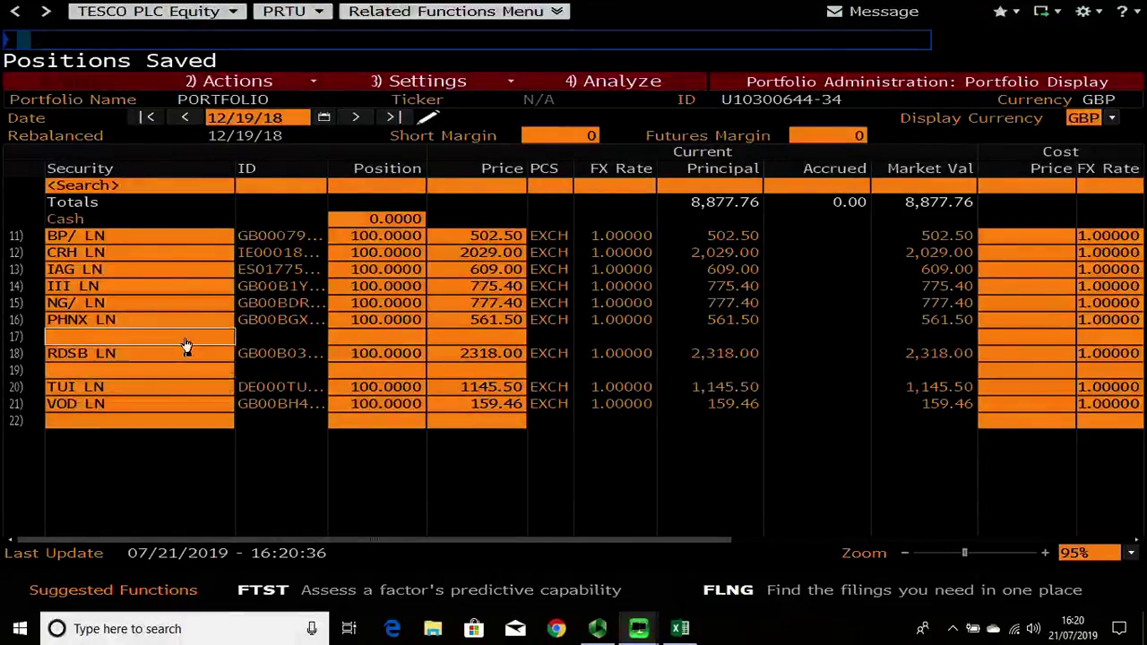
key("Escape")
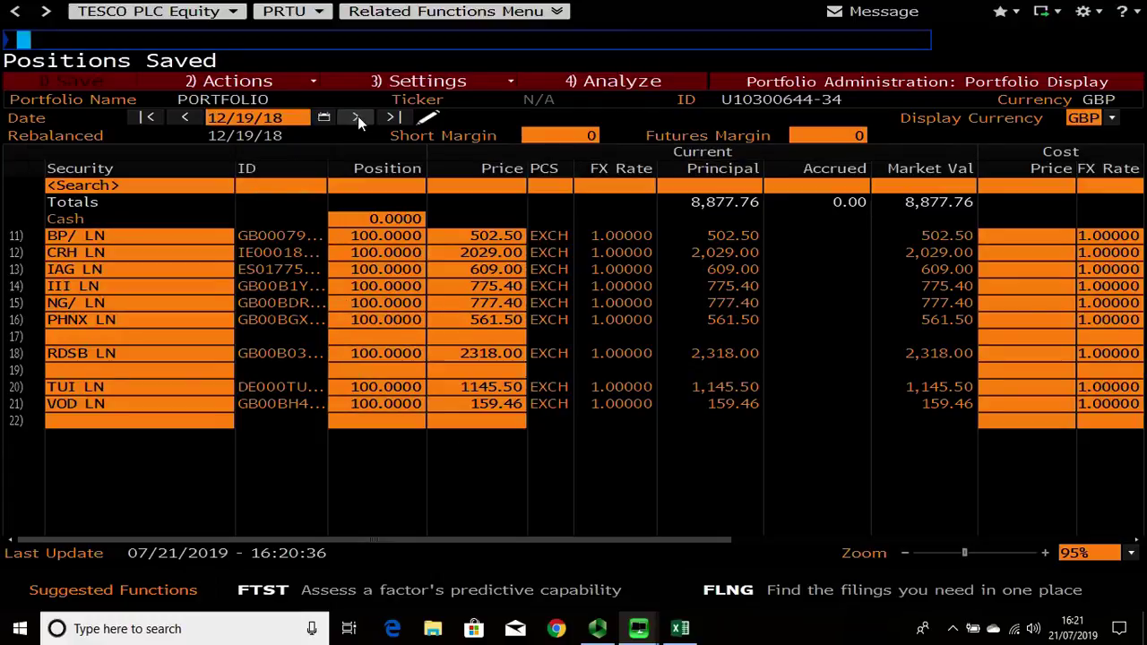
Jump to 07/21/19, add GRG LN with a 100-share position, and save
left_click(394, 120)
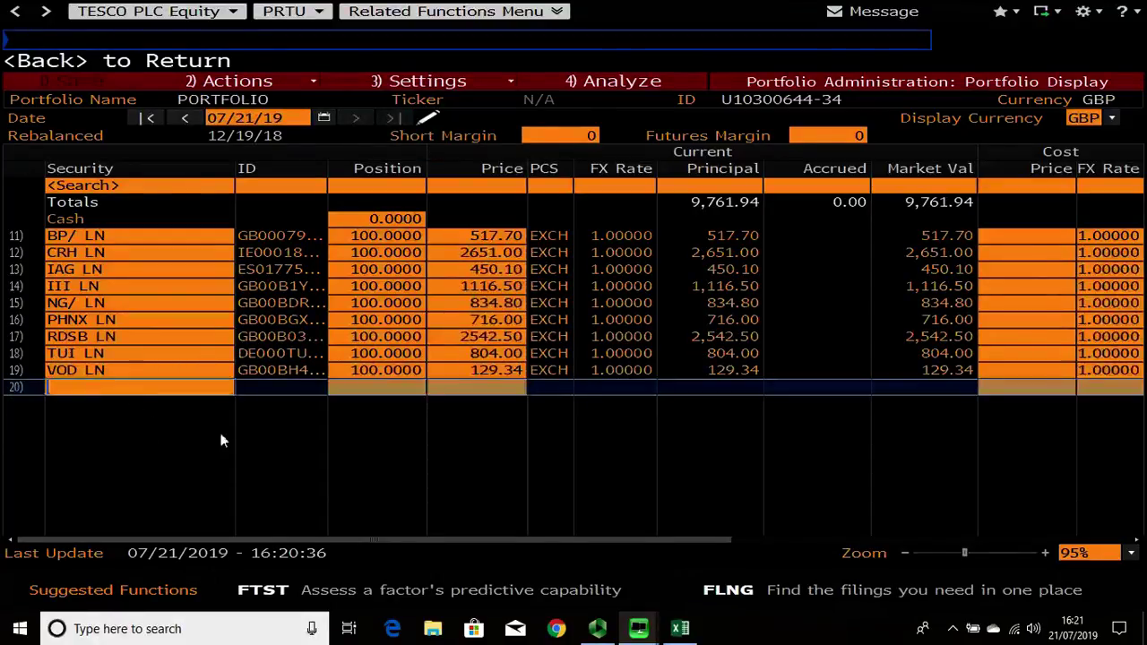
type("grg")
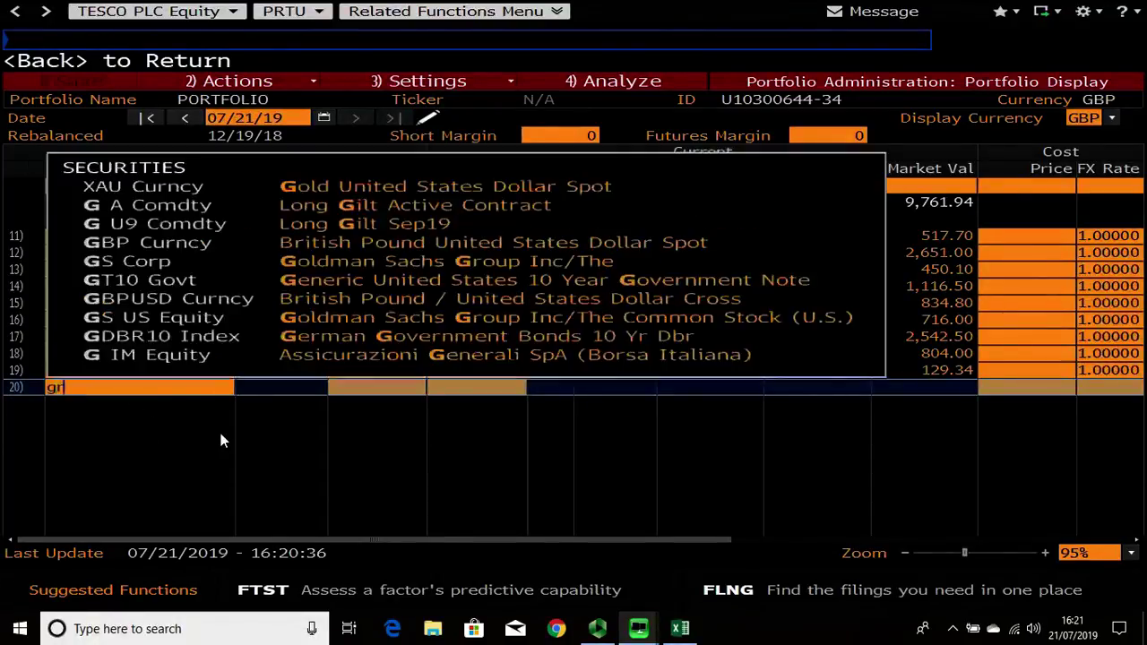
left_click(171, 190)
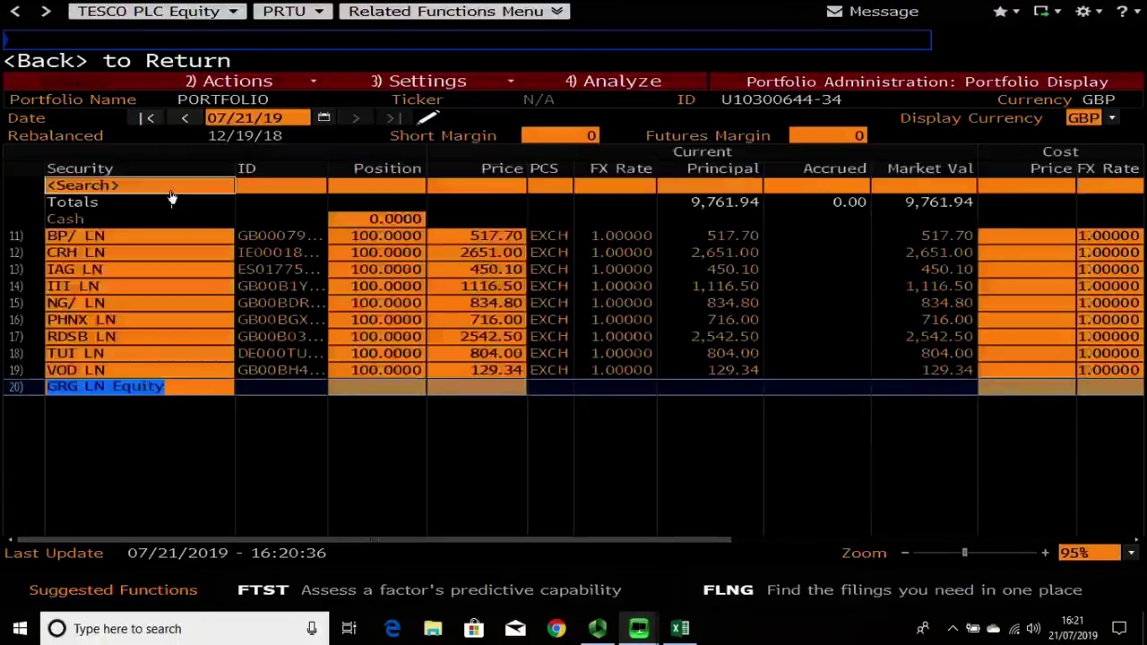
left_click(389, 389)
type("100")
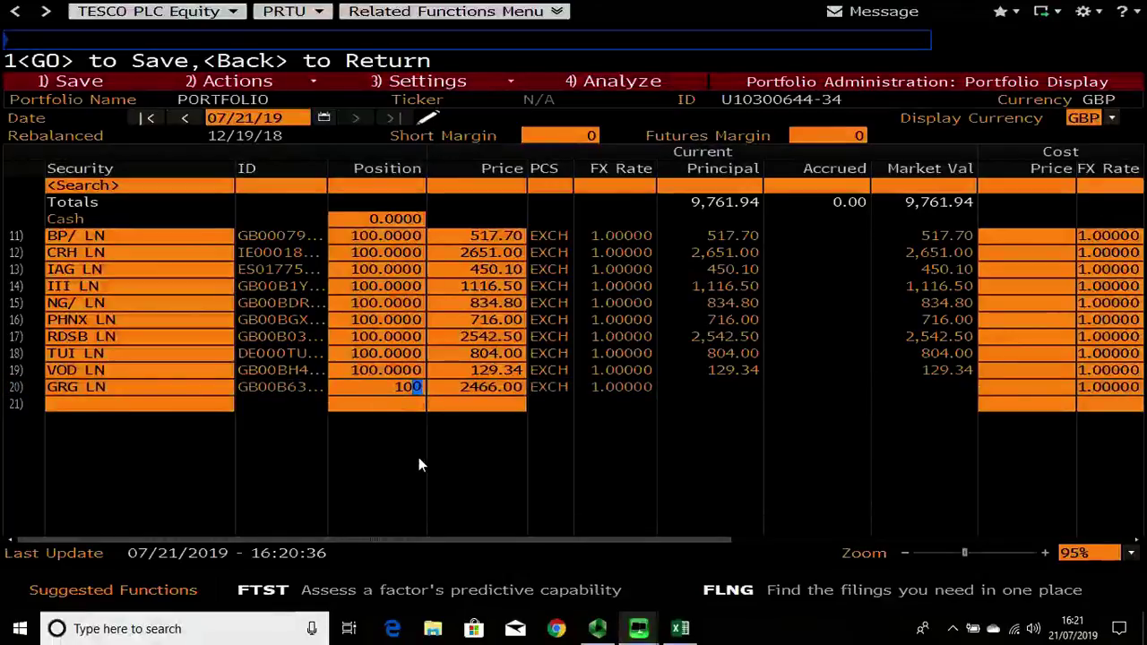
left_click(402, 409)
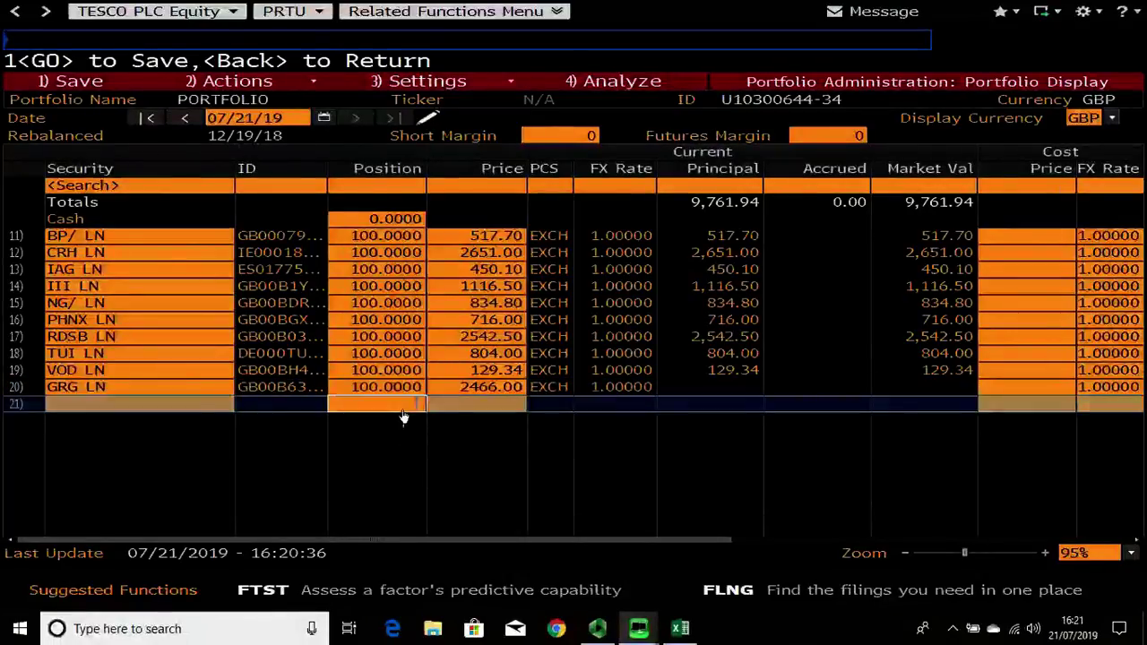
left_click(73, 81)
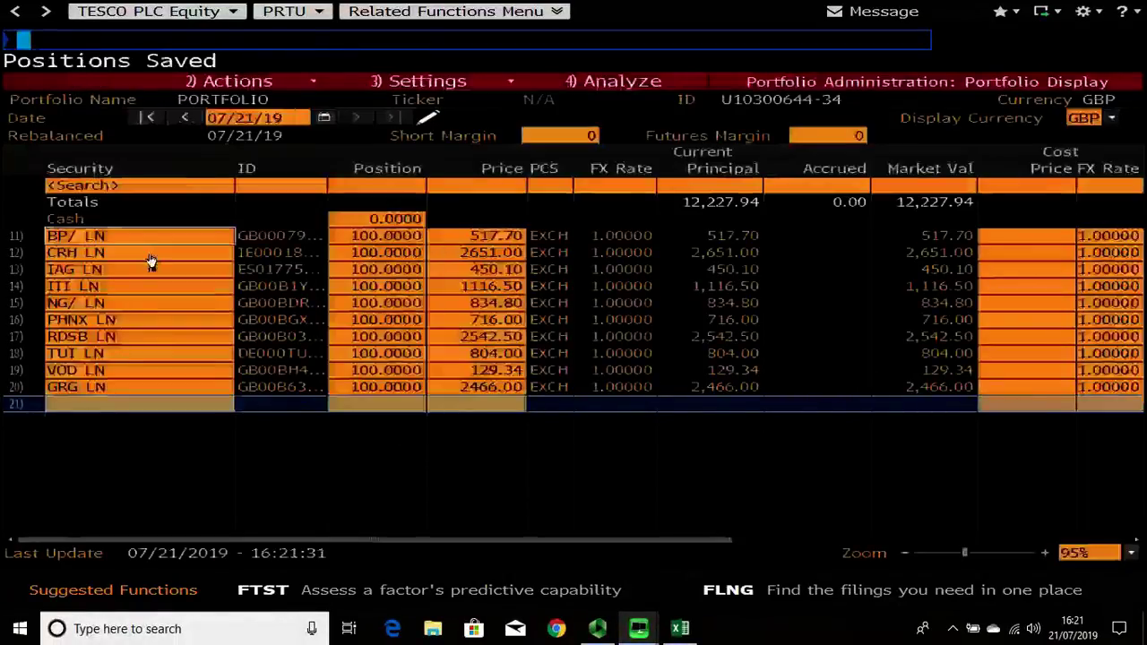
left_click(428, 119)
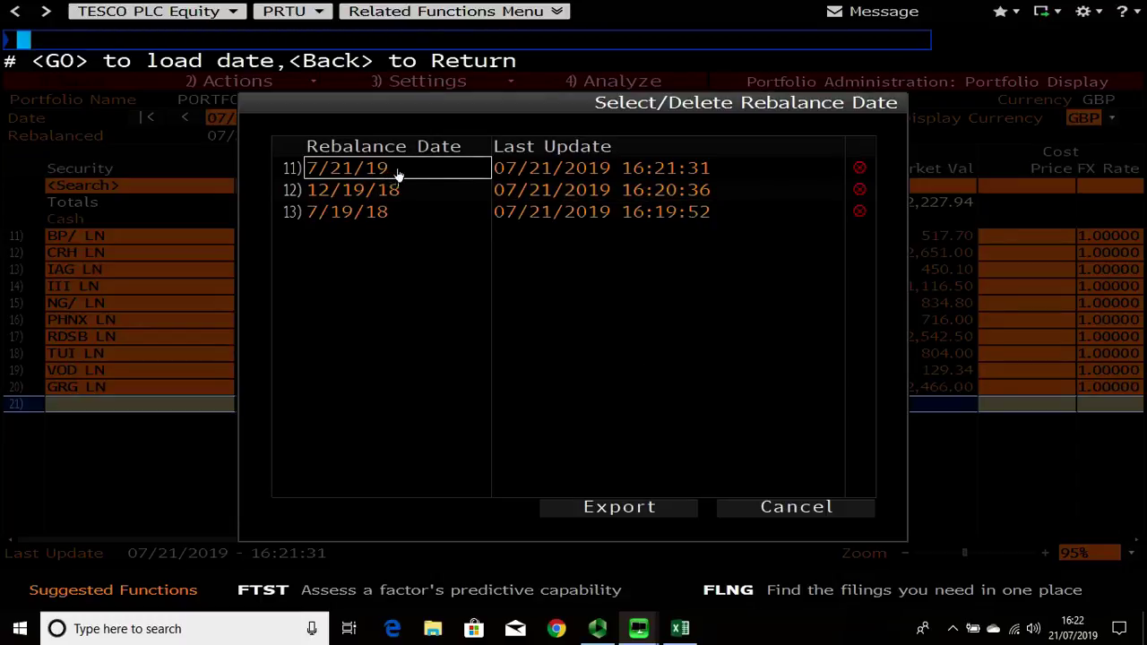
left_click(756, 507)
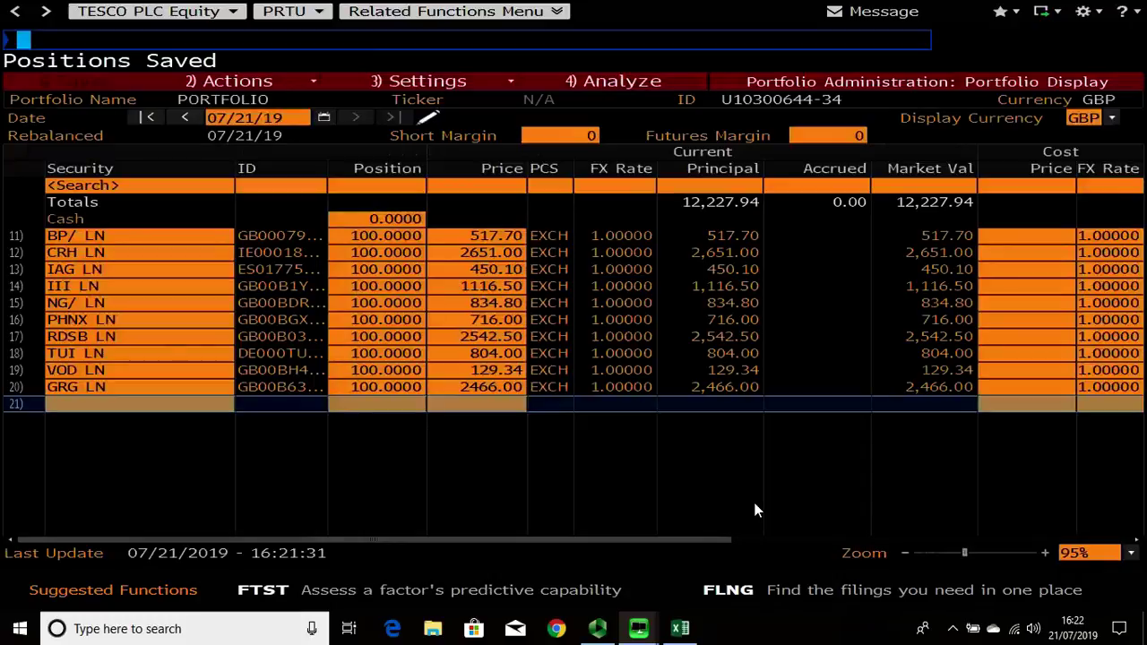
left_click(271, 82)
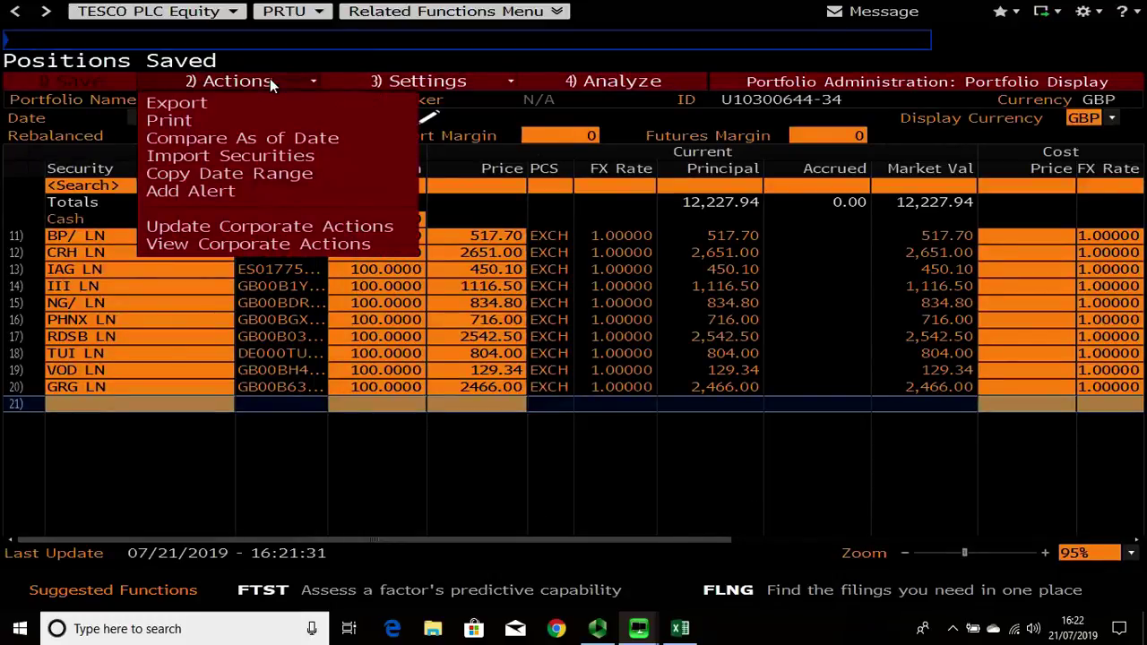
left_click(269, 78)
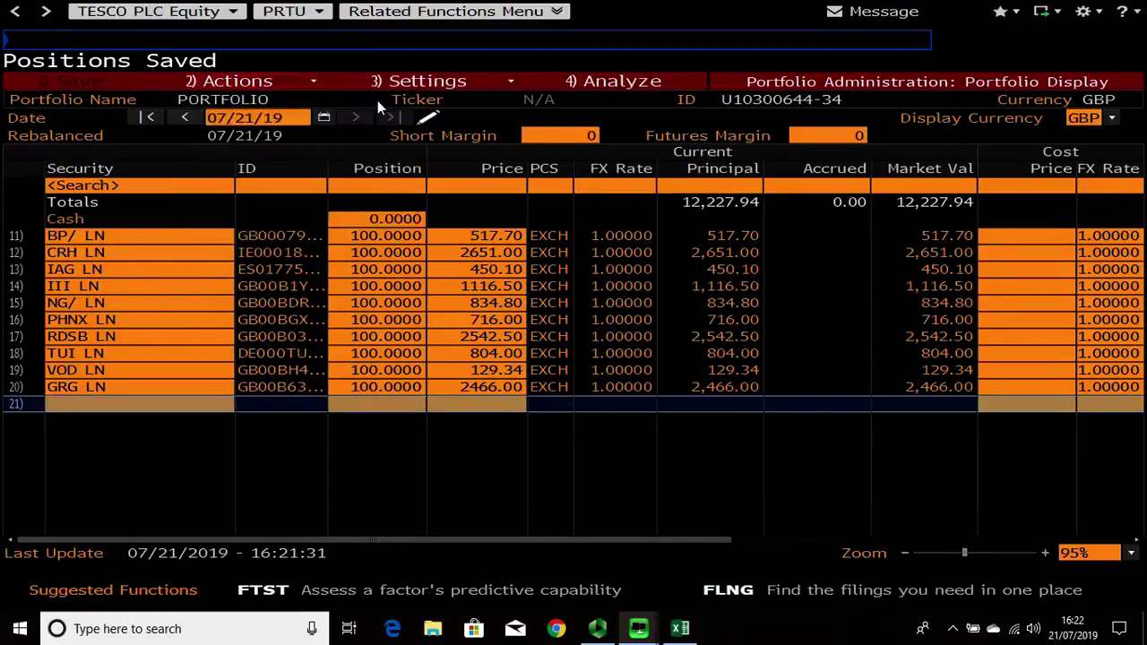
left_click(303, 82)
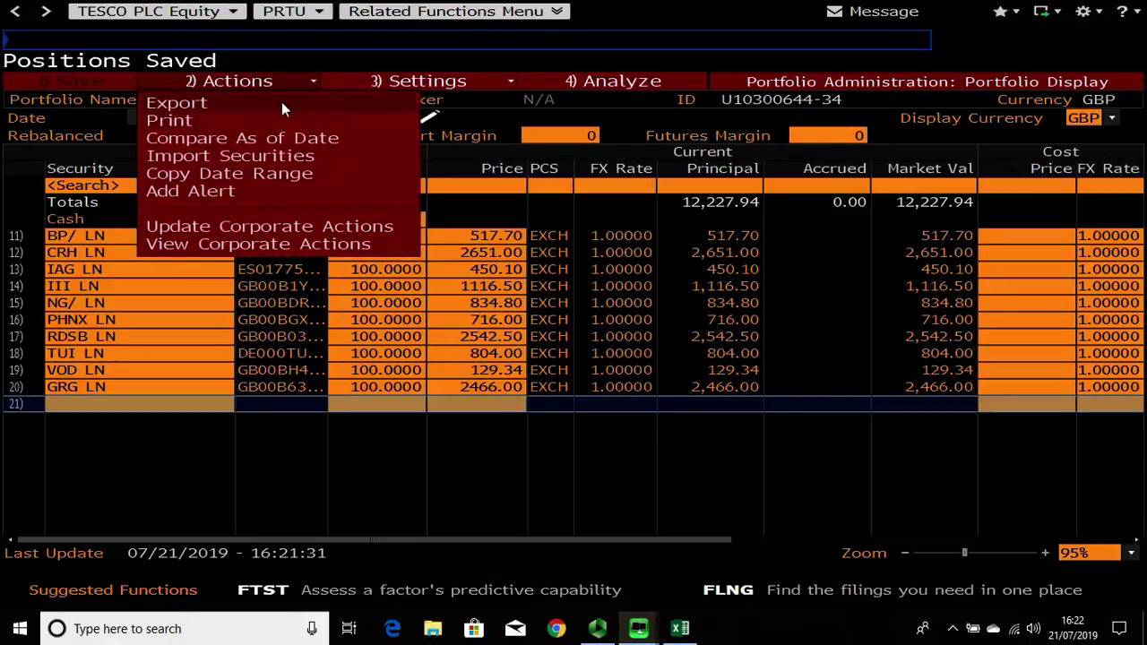
left_click(314, 125)
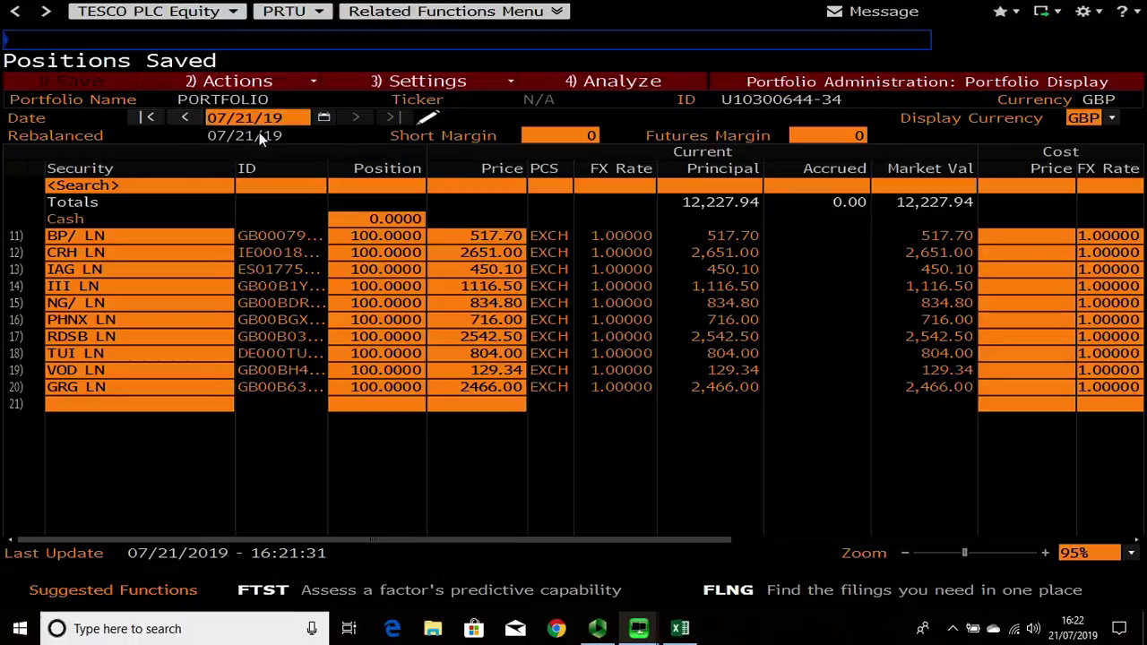
left_click(302, 82)
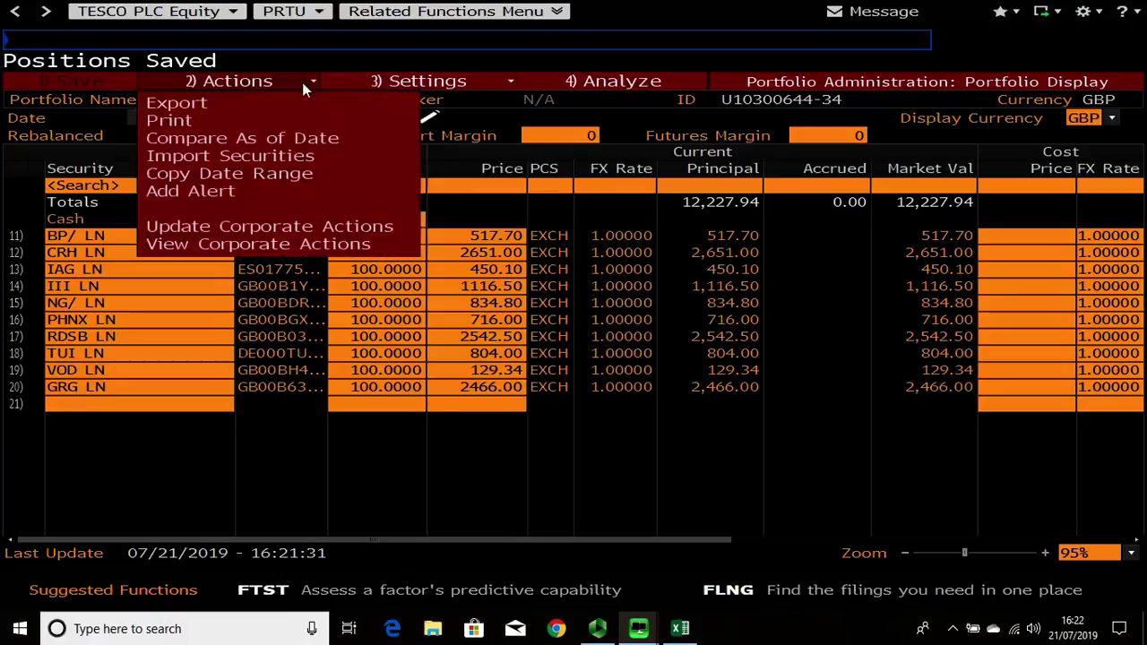
left_click(290, 159)
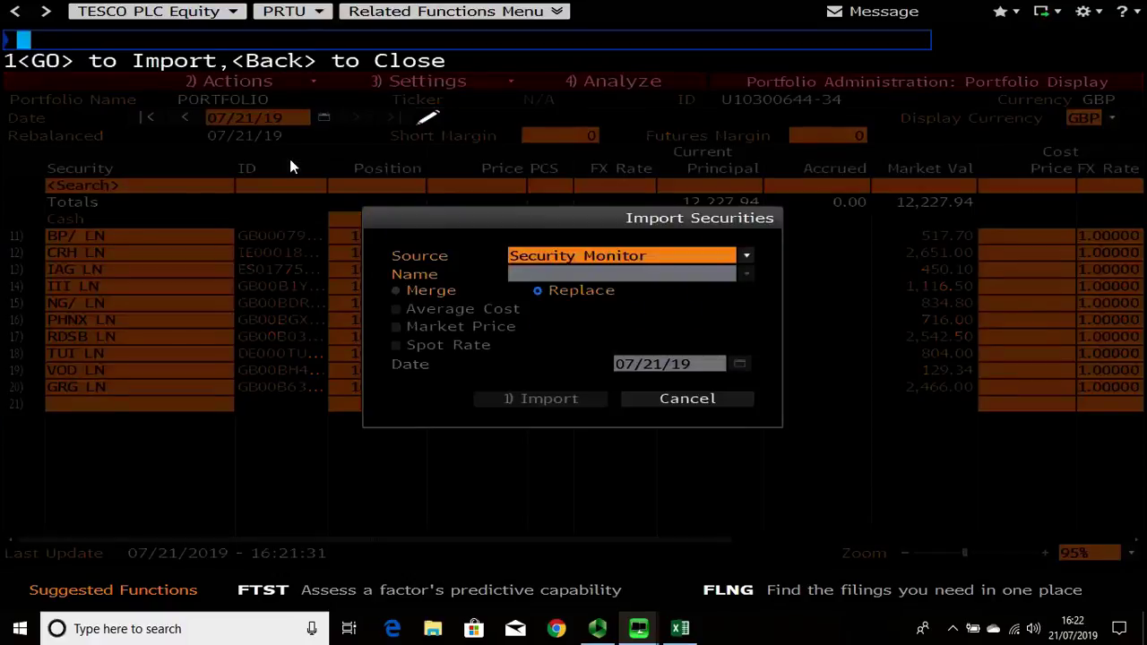
left_click(746, 255)
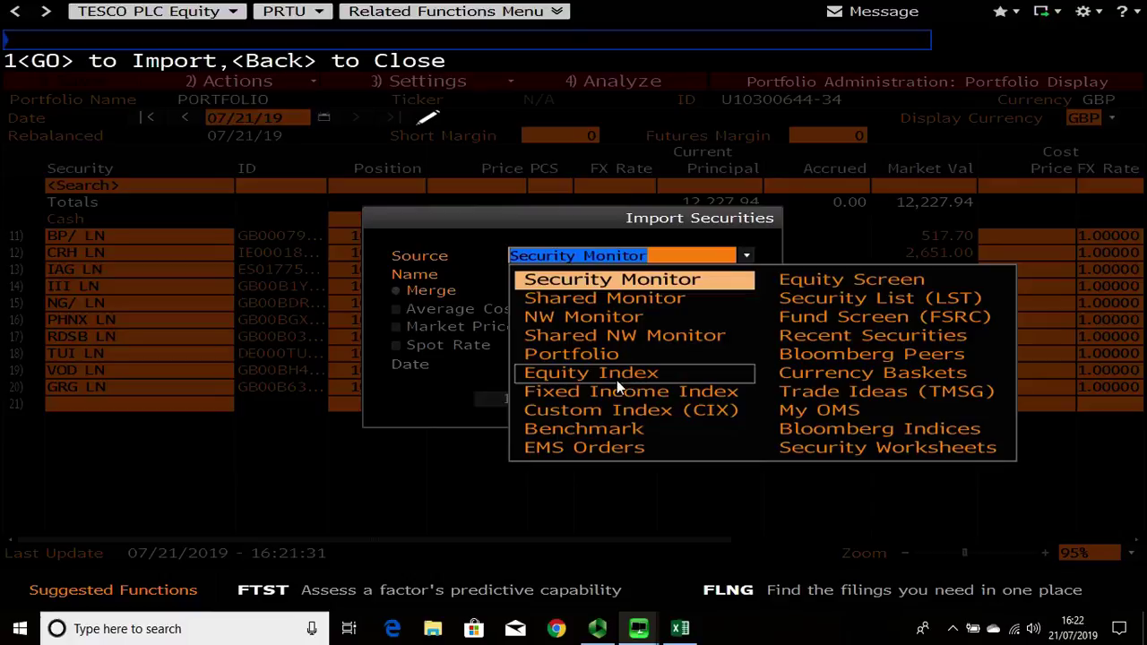
left_click(426, 407)
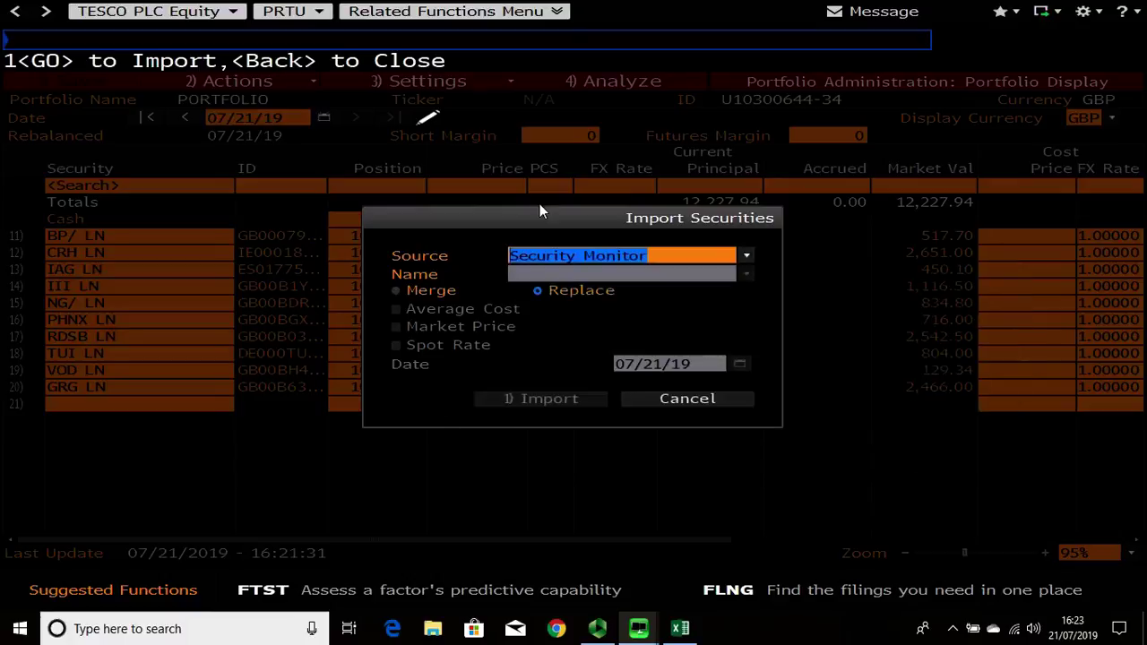
left_click(725, 400)
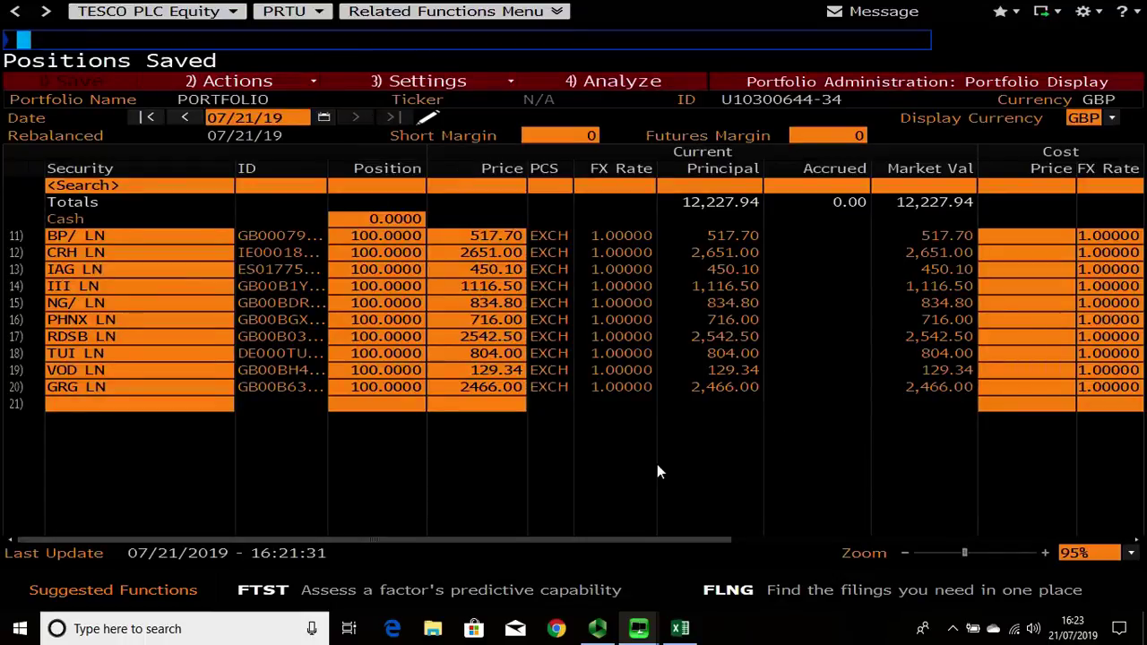